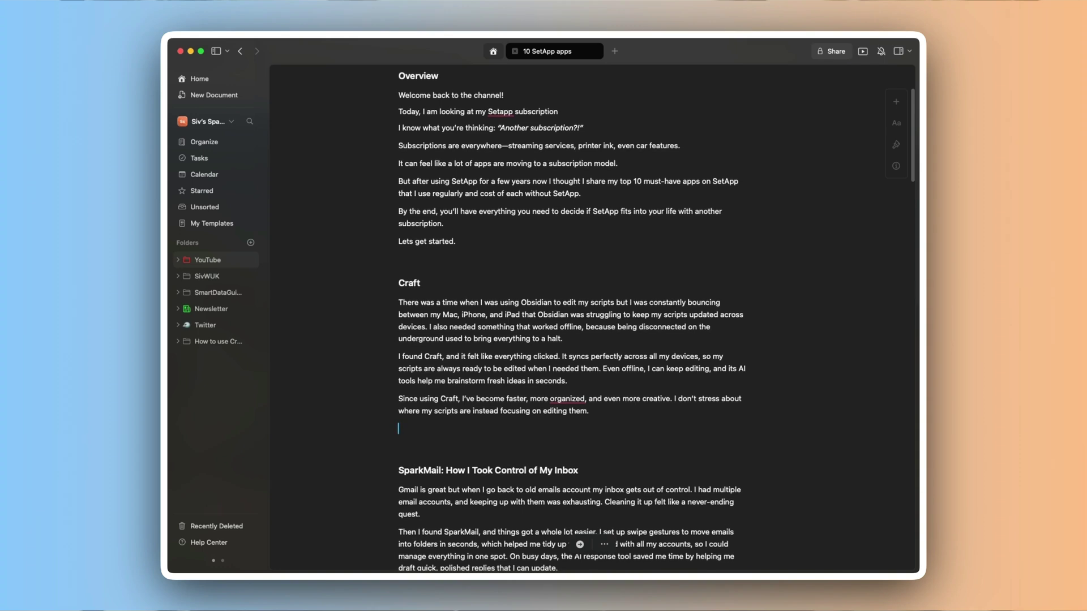
# On the empty line below the Craft section, ask the slash-menu AI Assistant to summarize the article
pyautogui.scroll(-3, 571, 317)
pyautogui.scroll(-4, 572, 317)
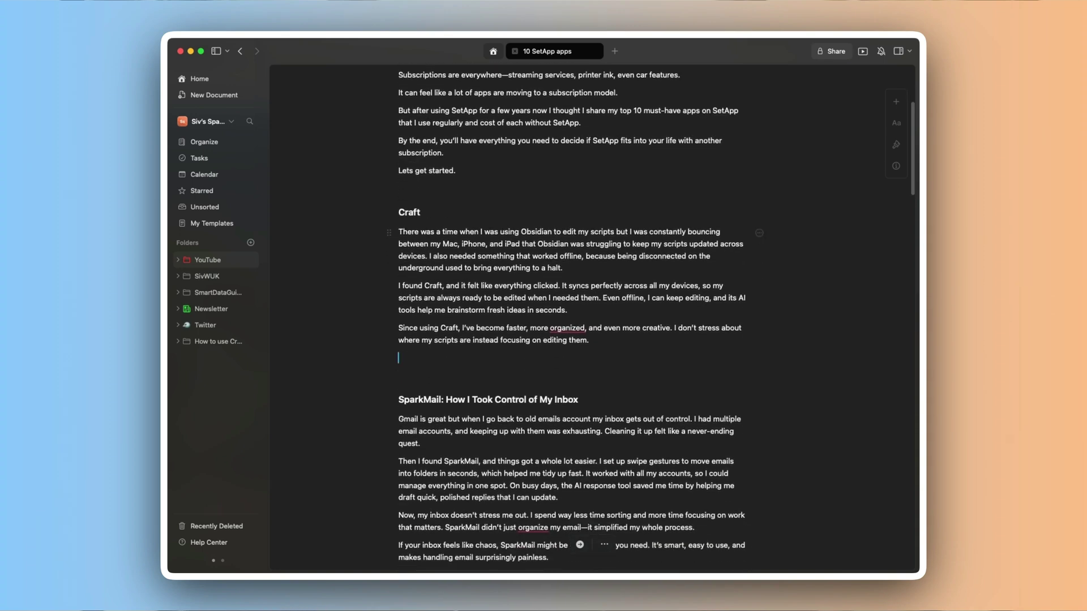
pyautogui.write('/')
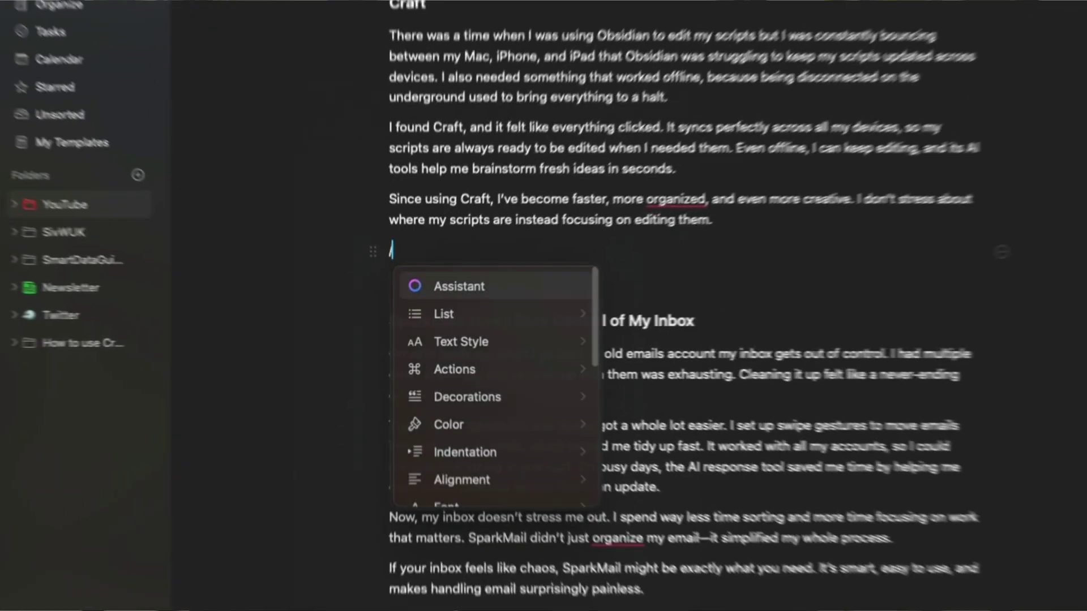
pyautogui.press('Return')
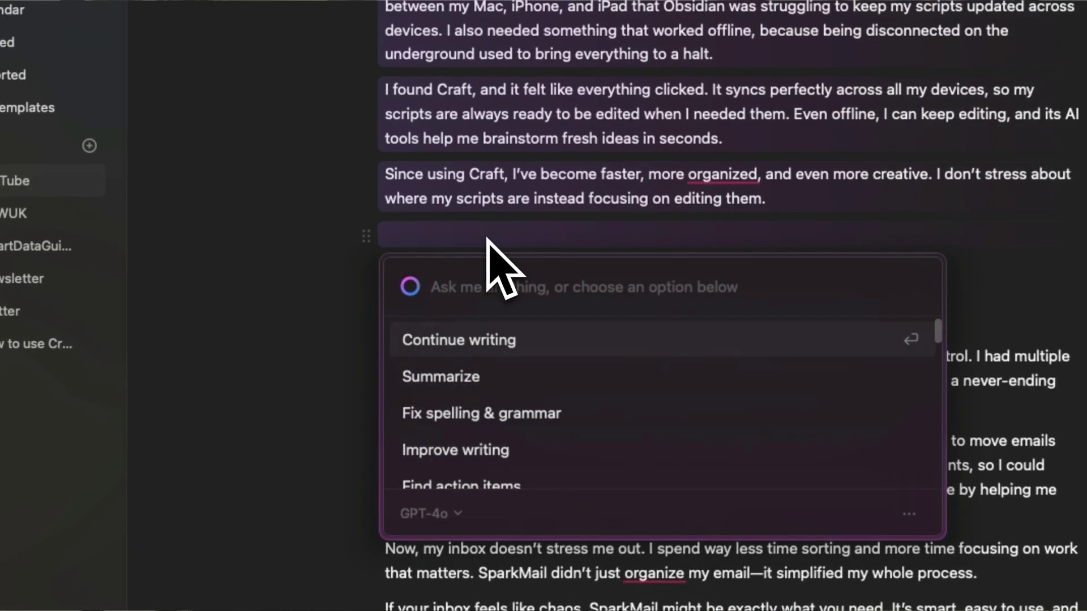
pyautogui.click(535, 378)
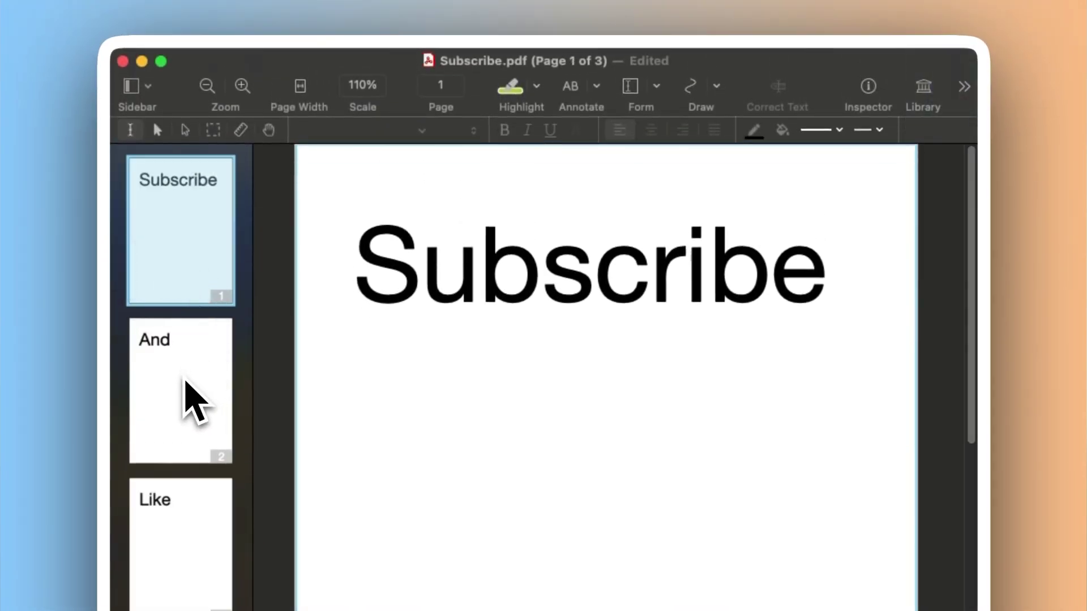
pyautogui.click(185, 378)
pyautogui.click(184, 562)
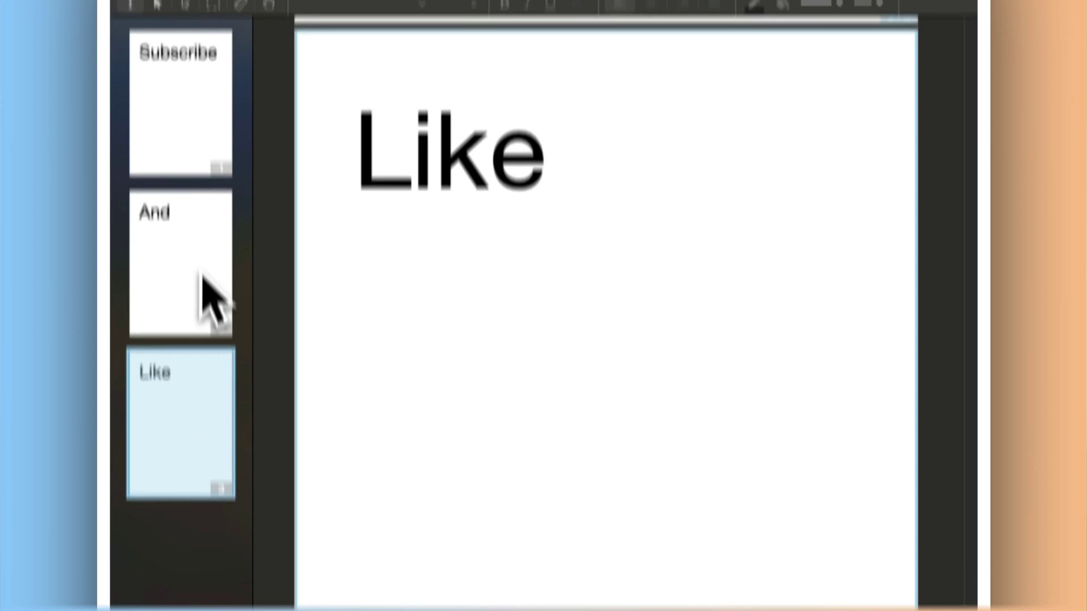
pyautogui.click(175, 102)
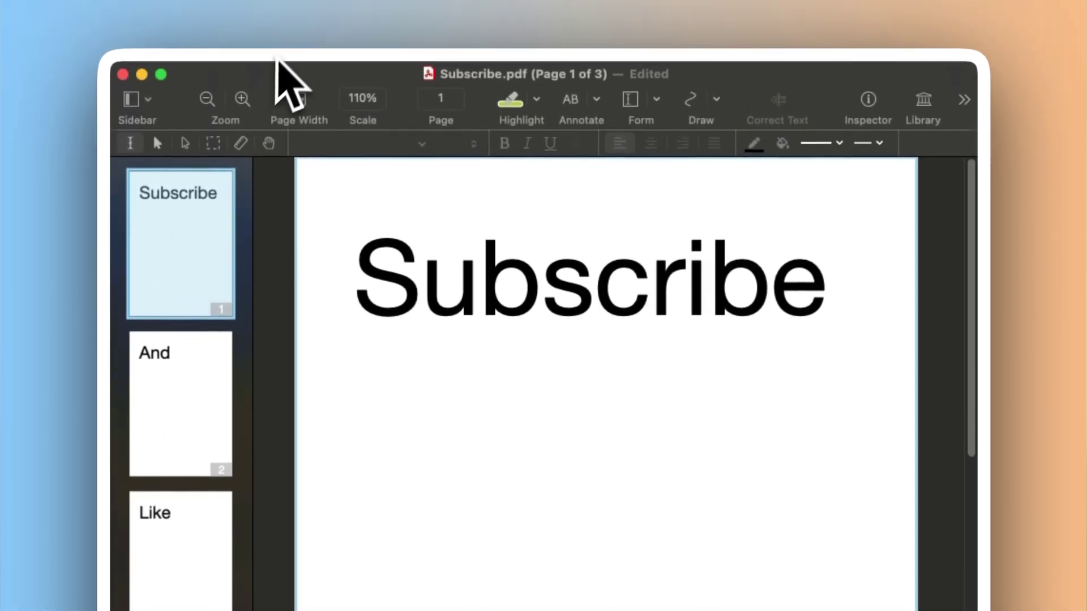
# Cancel the Create Optimized PDF settings unchanged and switch to the Highlight tool
pyautogui.click(281, 34)
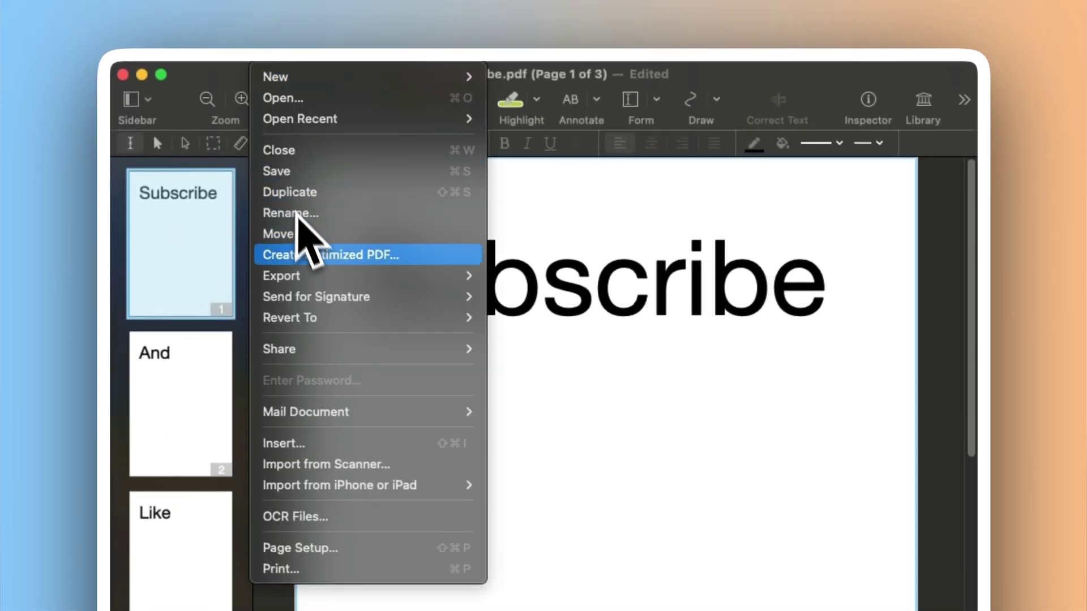
pyautogui.click(310, 256)
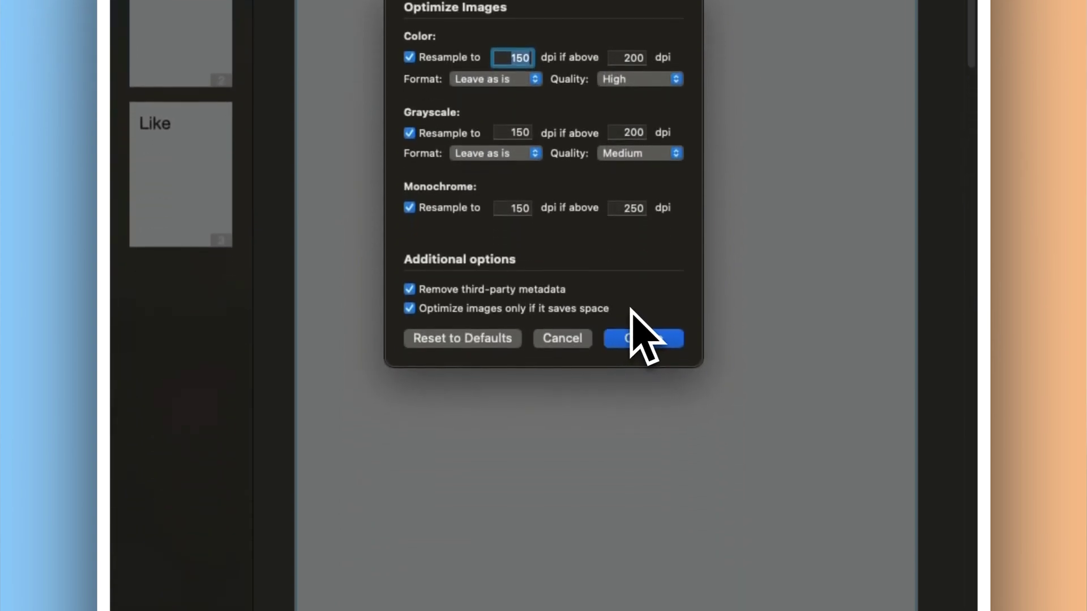
pyautogui.click(564, 342)
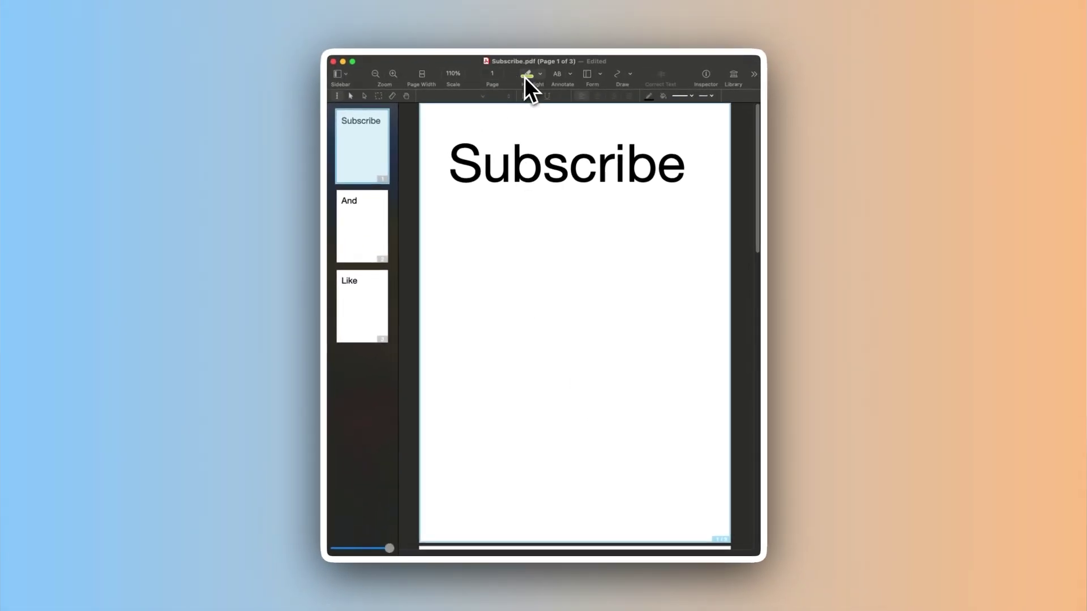
pyautogui.click(528, 77)
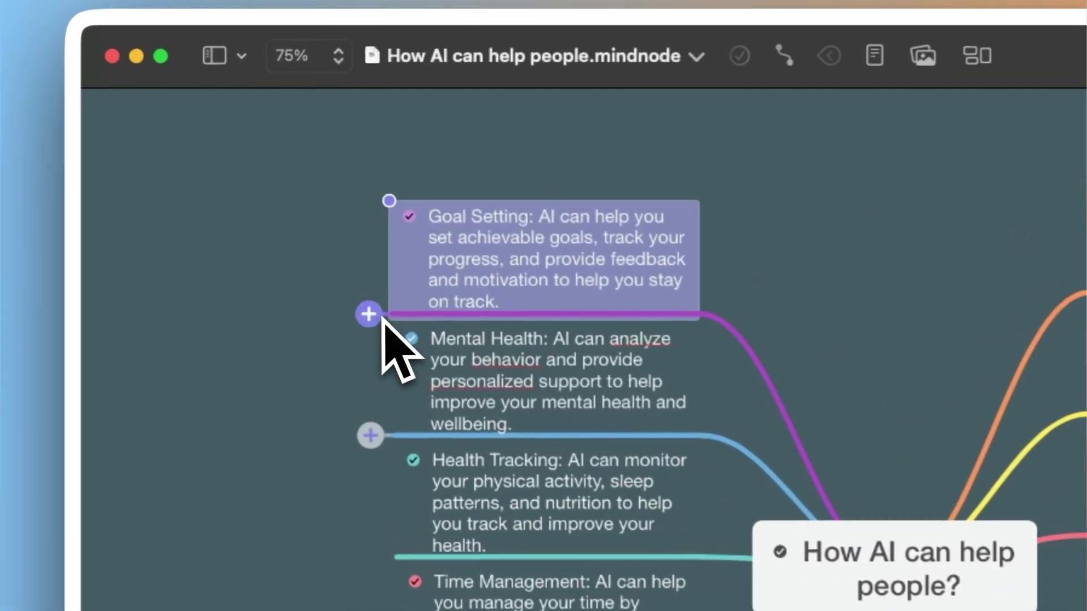
# Add a 'Benefit' node off Goal Setting and a 'Cons' node beside it
pyautogui.click(316, 219)
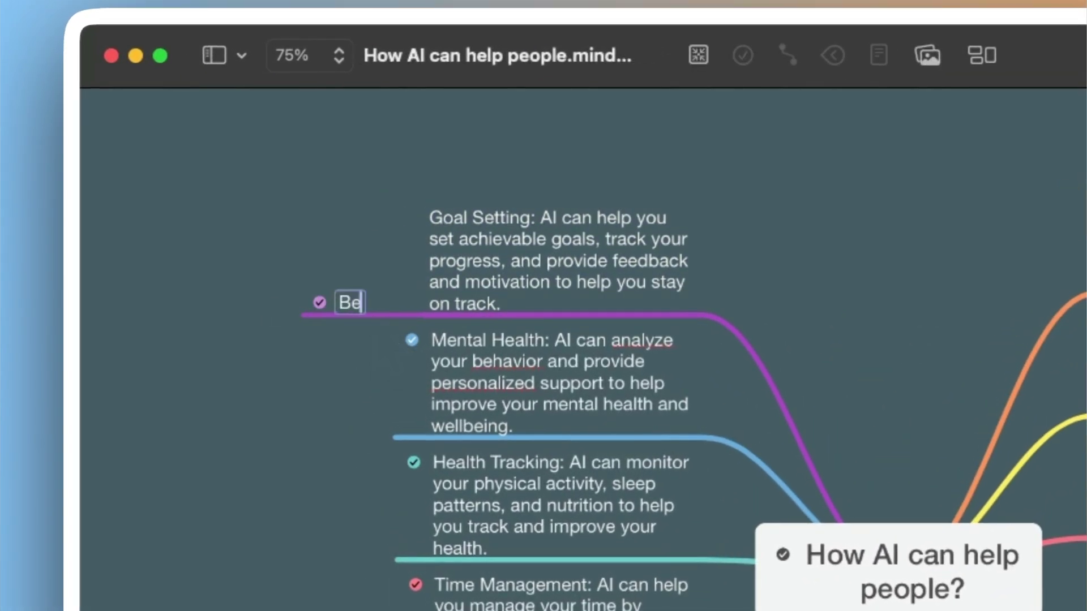
pyautogui.write('Benefit')
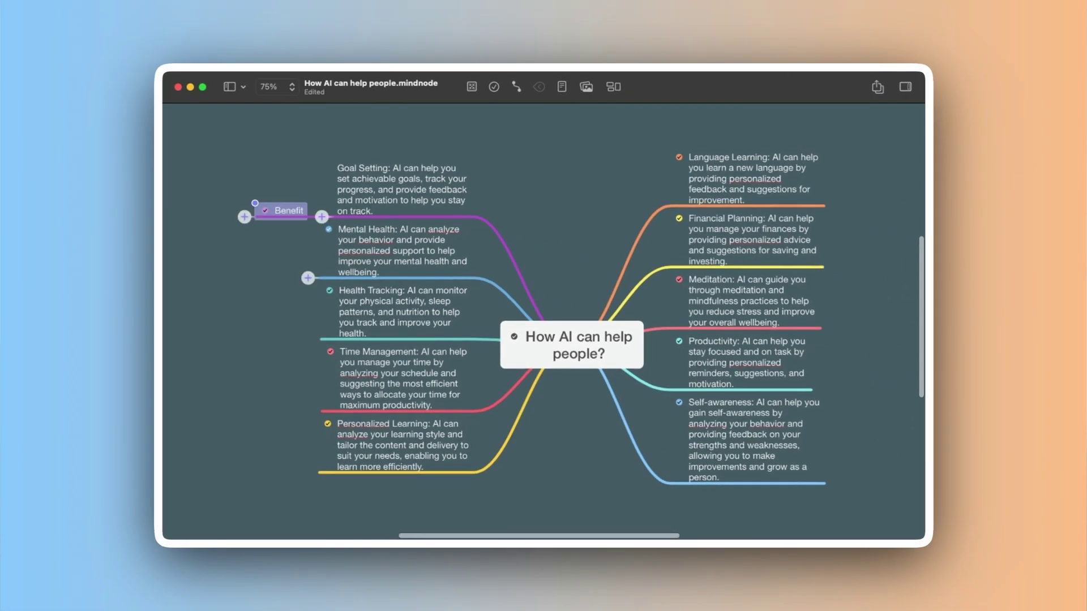
pyautogui.click(327, 222)
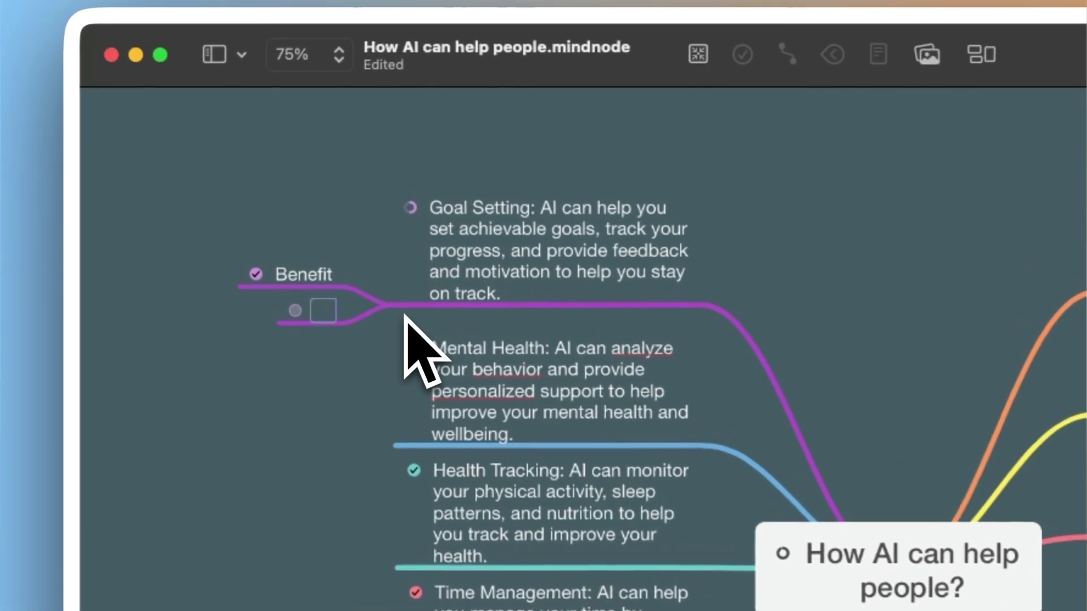
pyautogui.write('Cons')
pyautogui.press('Return')
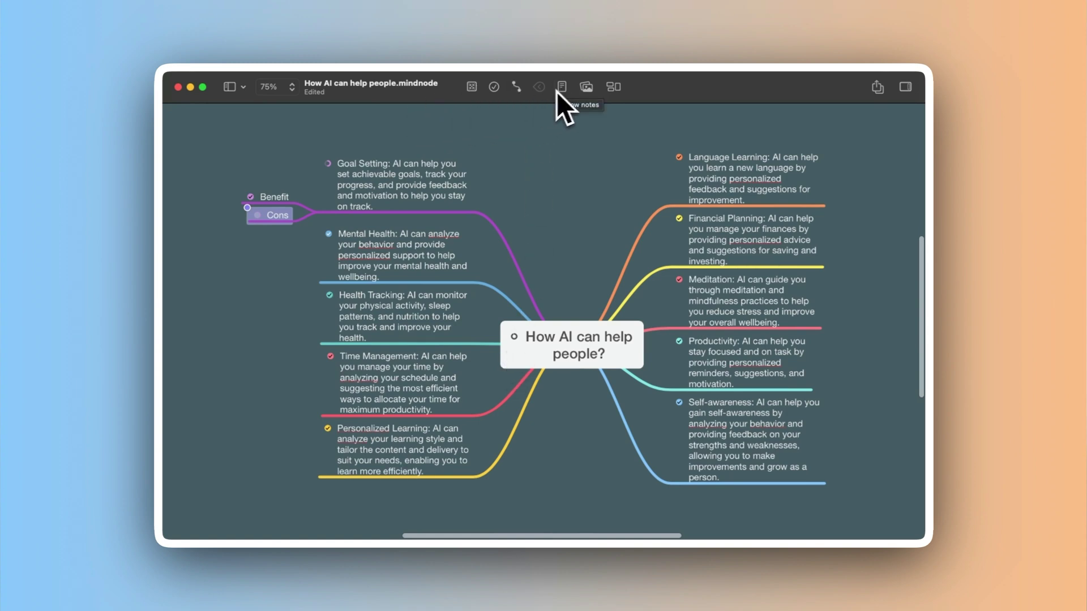
# Switch the mind map to Outline view and add an empty item below Cons
pyautogui.click(374, 69)
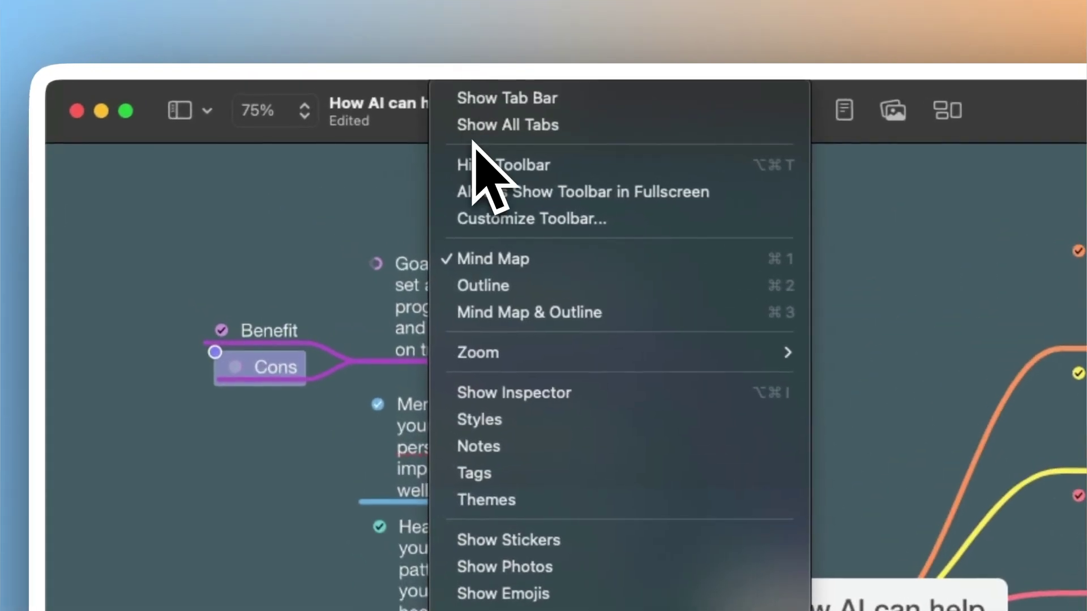
pyautogui.click(500, 286)
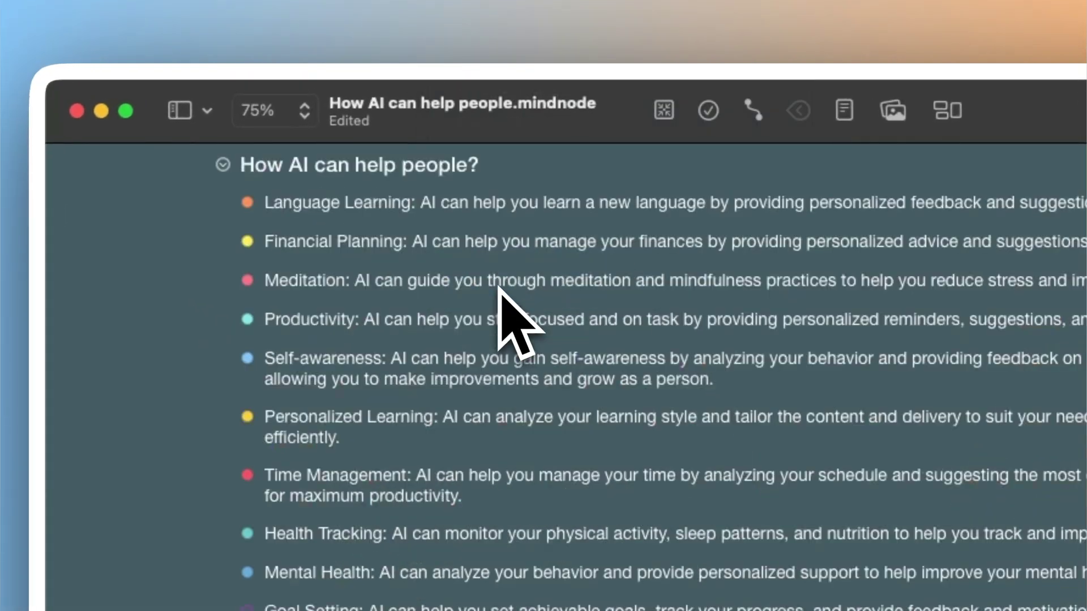
pyautogui.press('Return')
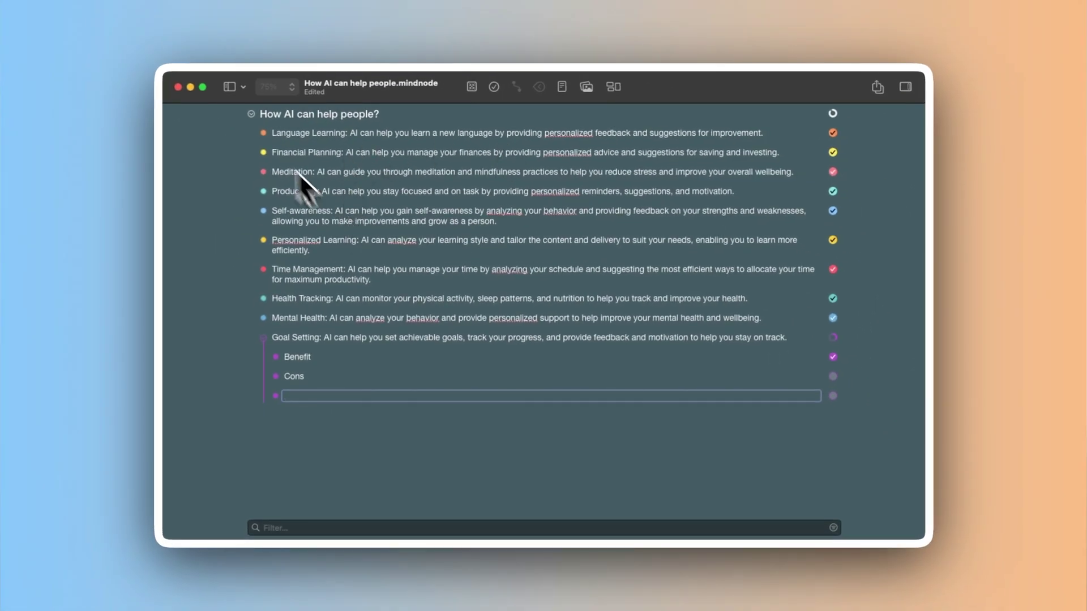
# Bring up the Markdown export options and close them without exporting
pyautogui.click(254, 72)
pyautogui.moveTo(308, 223)
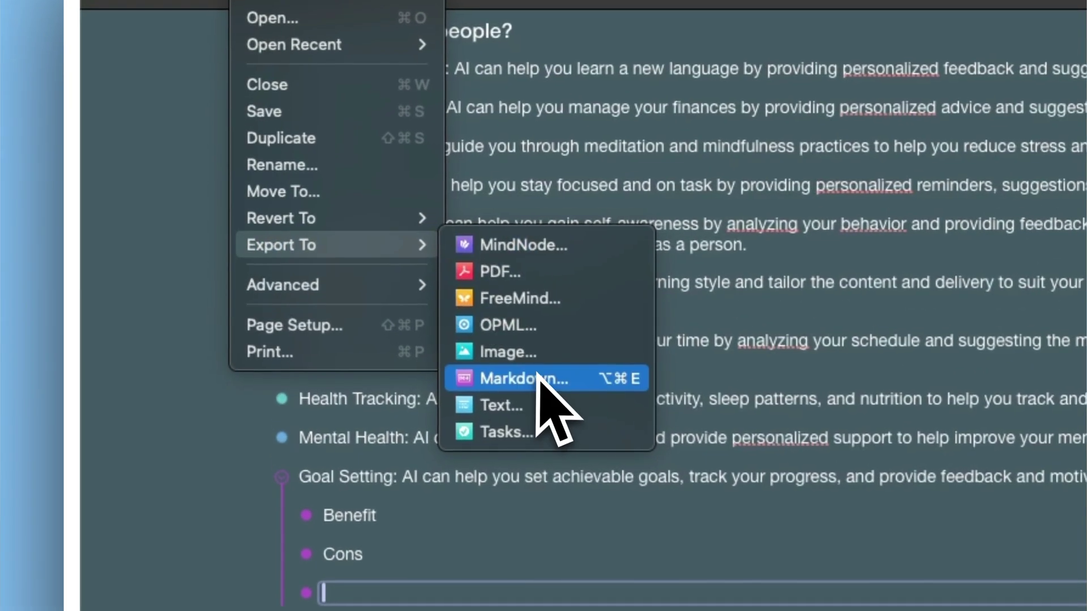
pyautogui.click(538, 378)
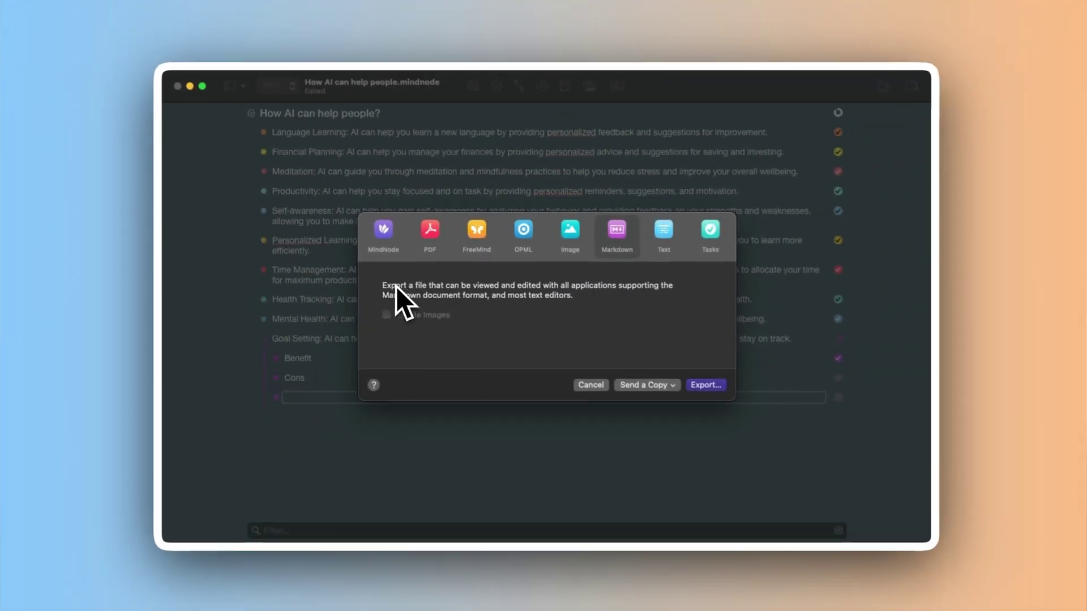
pyautogui.click(706, 383)
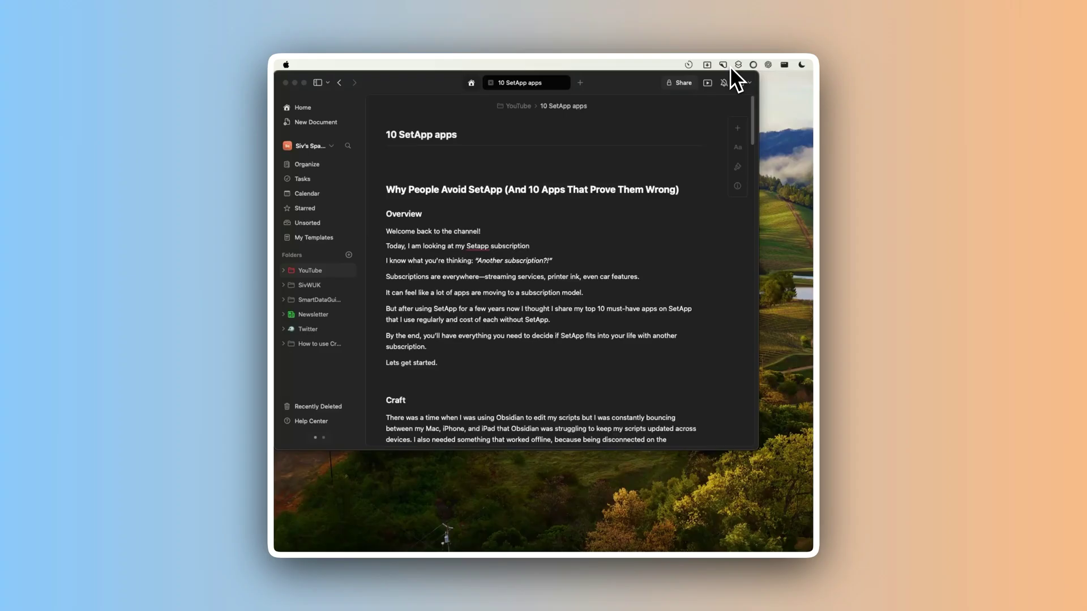
# Capture a 777×644 area over the top of Craft's script page with CleanShot's Capture Area
pyautogui.click(753, 64)
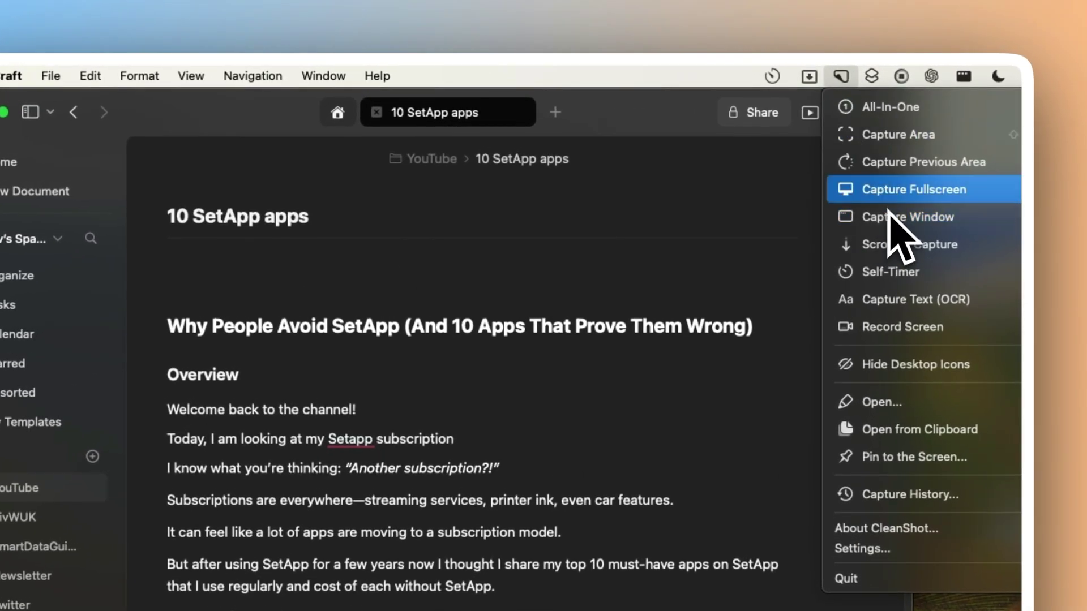
pyautogui.click(900, 136)
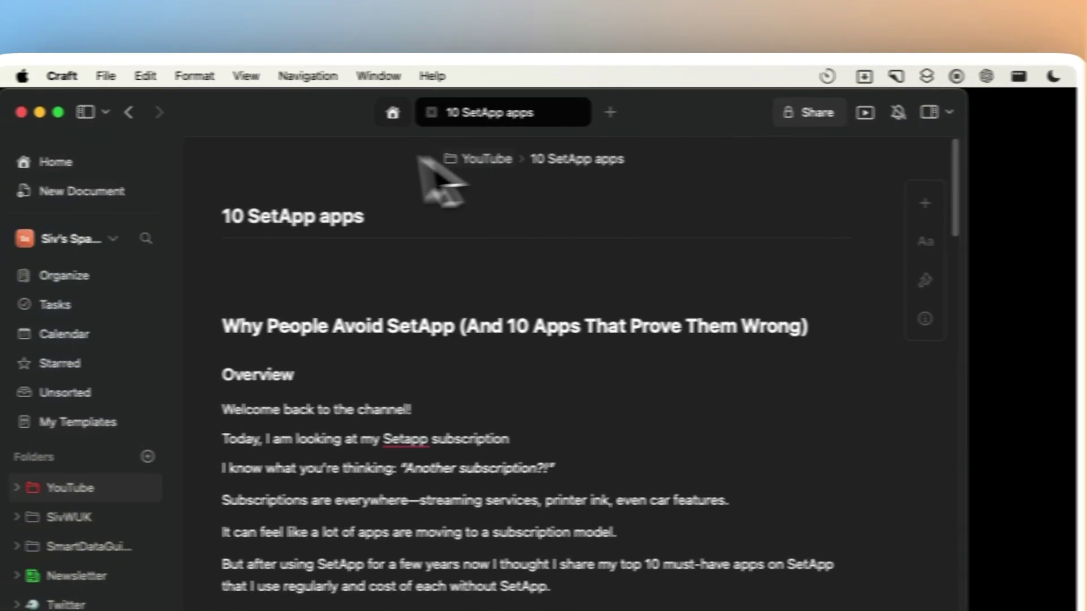
pyautogui.moveTo(135, 141); pyautogui.dragTo(615, 610)
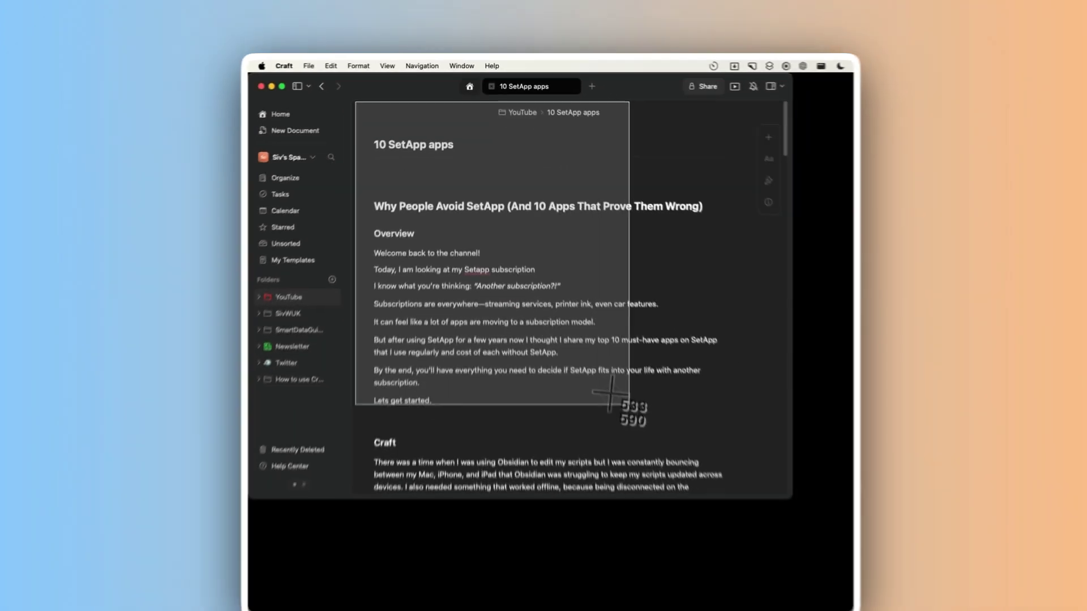
pyautogui.moveTo(611, 392); pyautogui.dragTo(754, 431)
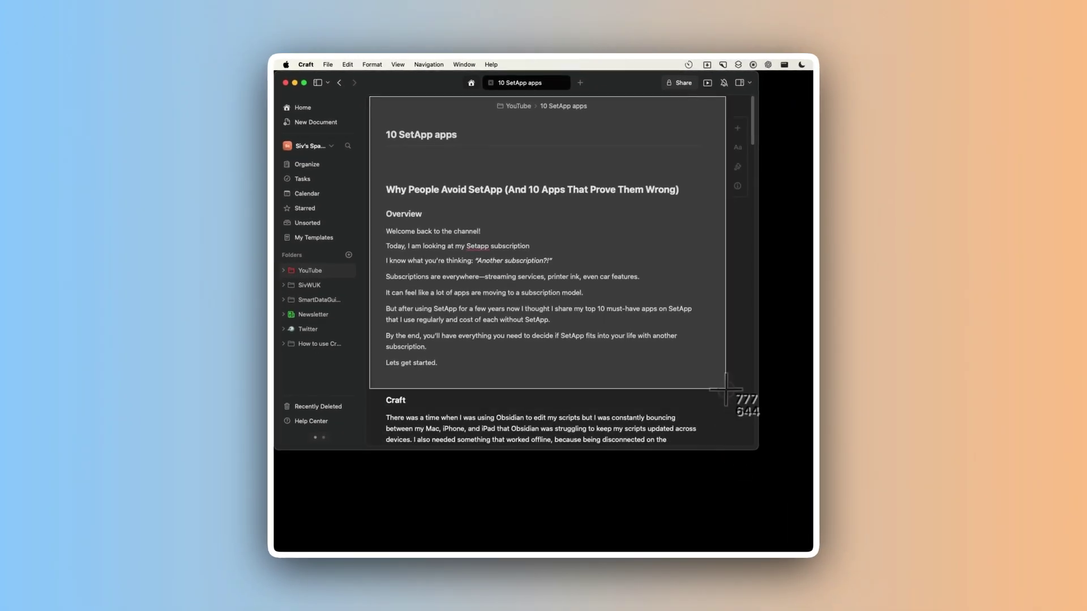
pyautogui.moveTo(725, 390); pyautogui.dragTo(725, 389)
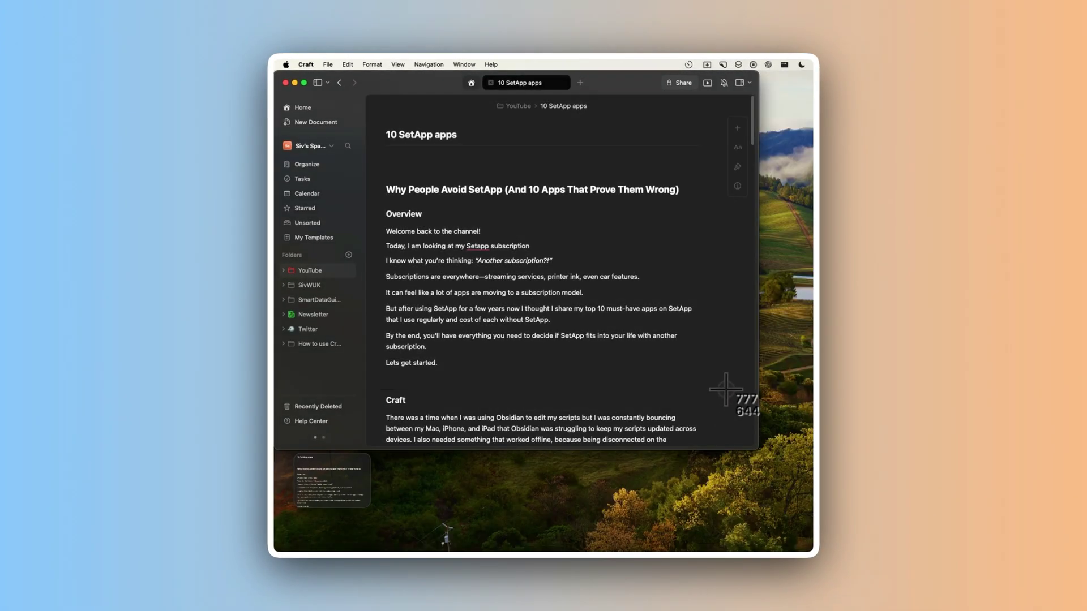
# Add a red arrow pointing at the Setapp subscription line to the screenshot, then save it
pyautogui.doubleClick(355, 477)
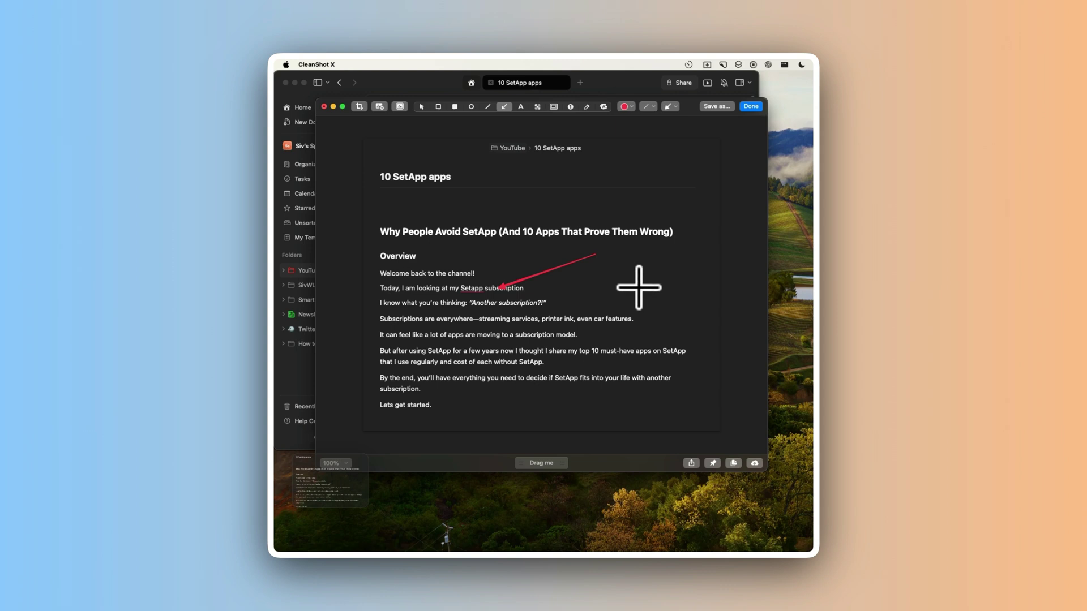
pyautogui.click(753, 109)
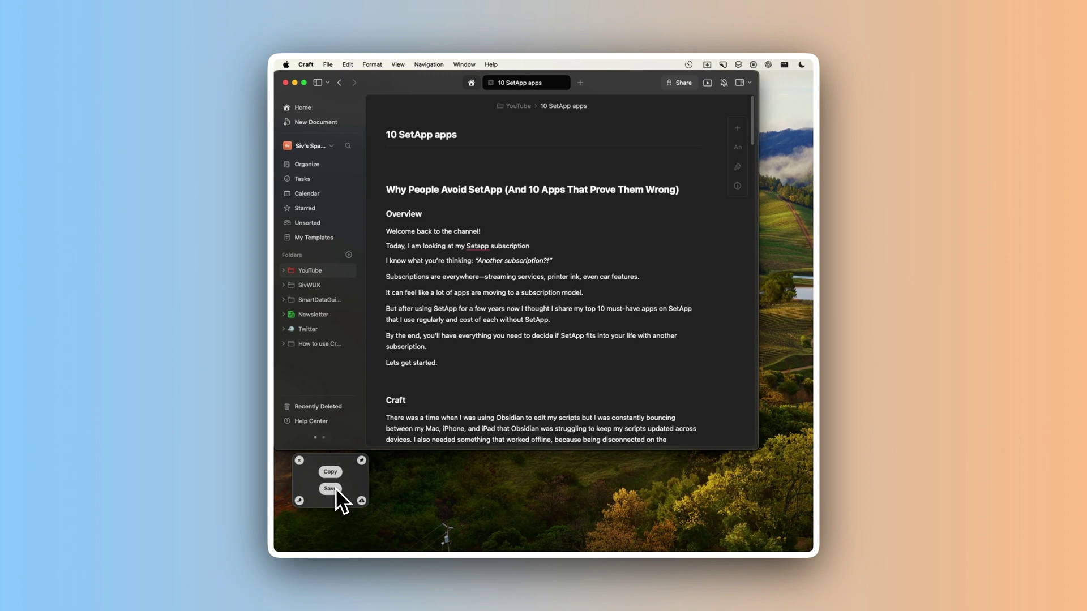
pyautogui.click(331, 488)
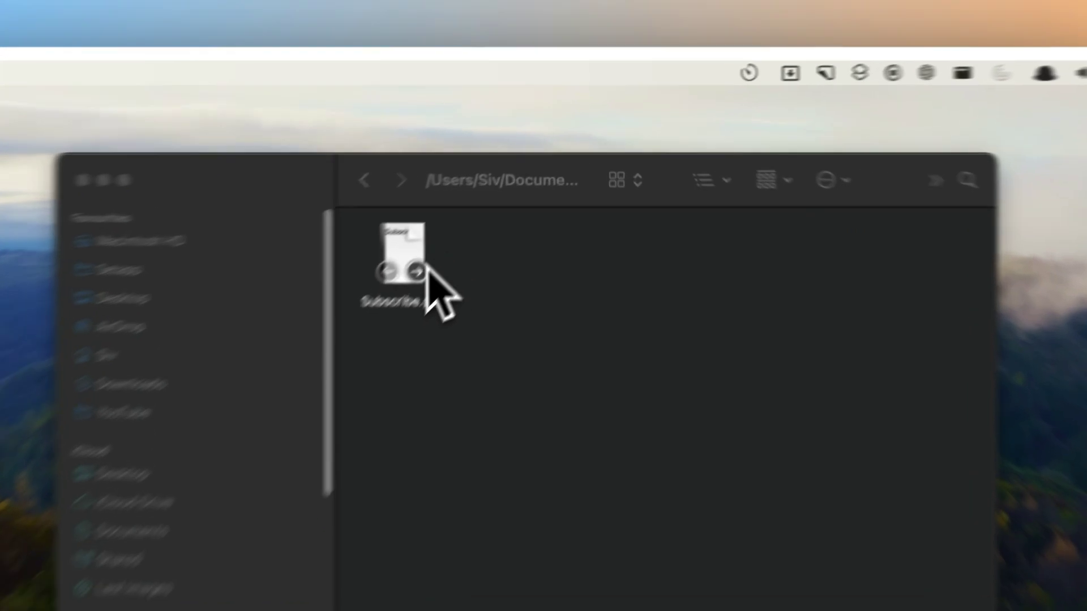
# Park Subscribe.pdf on Dropzone's Drop Bar and open Folder 2 in Finder
pyautogui.moveTo(476, 213); pyautogui.dragTo(694, 147)
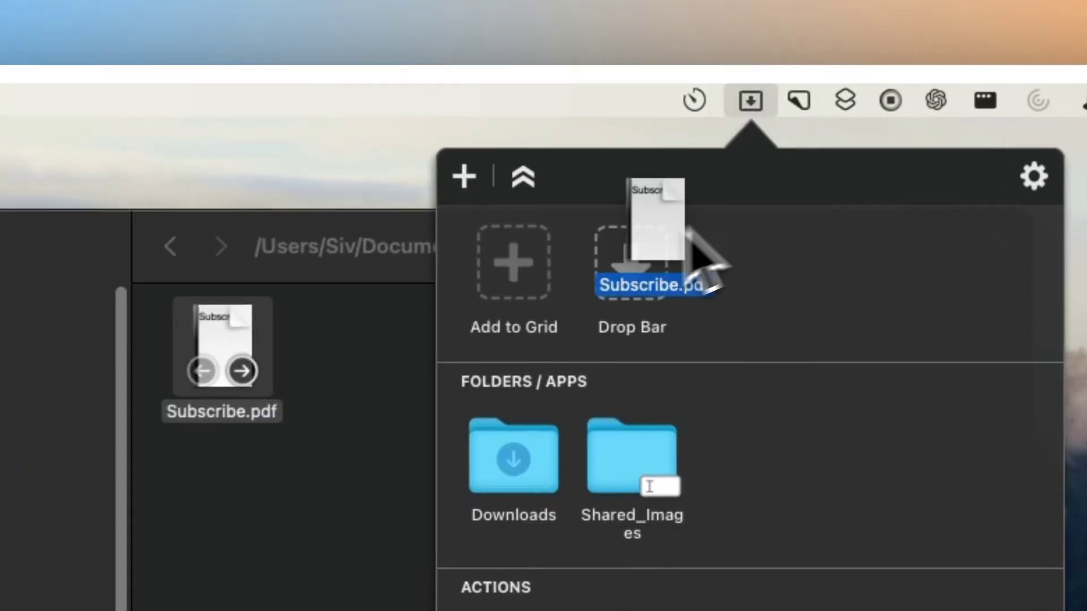
pyautogui.moveTo(688, 229); pyautogui.dragTo(633, 252)
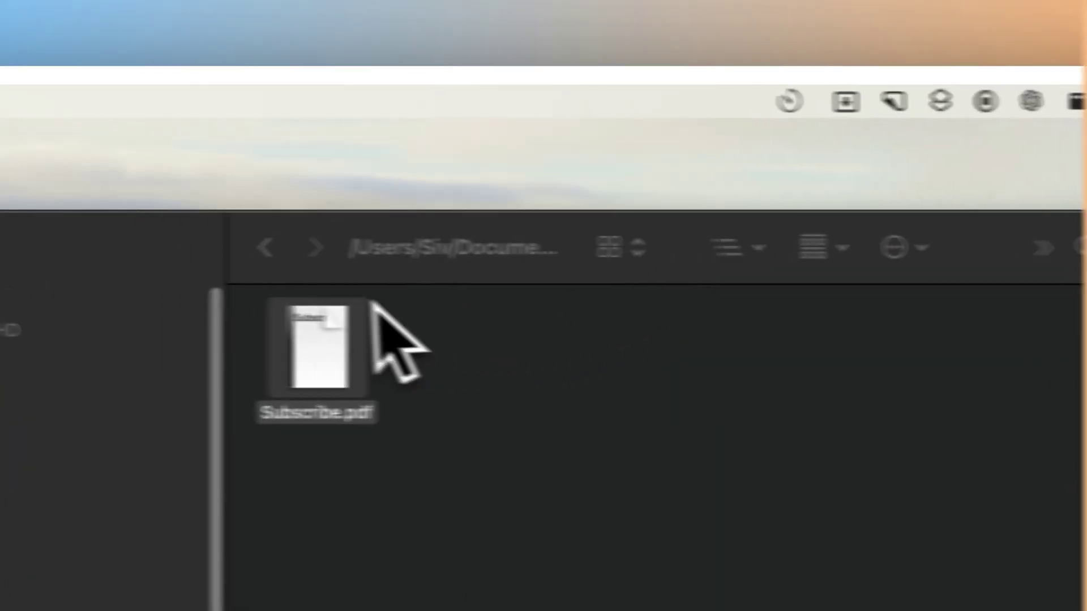
pyautogui.click(167, 247)
pyautogui.click(392, 391)
pyautogui.doubleClick(601, 376)
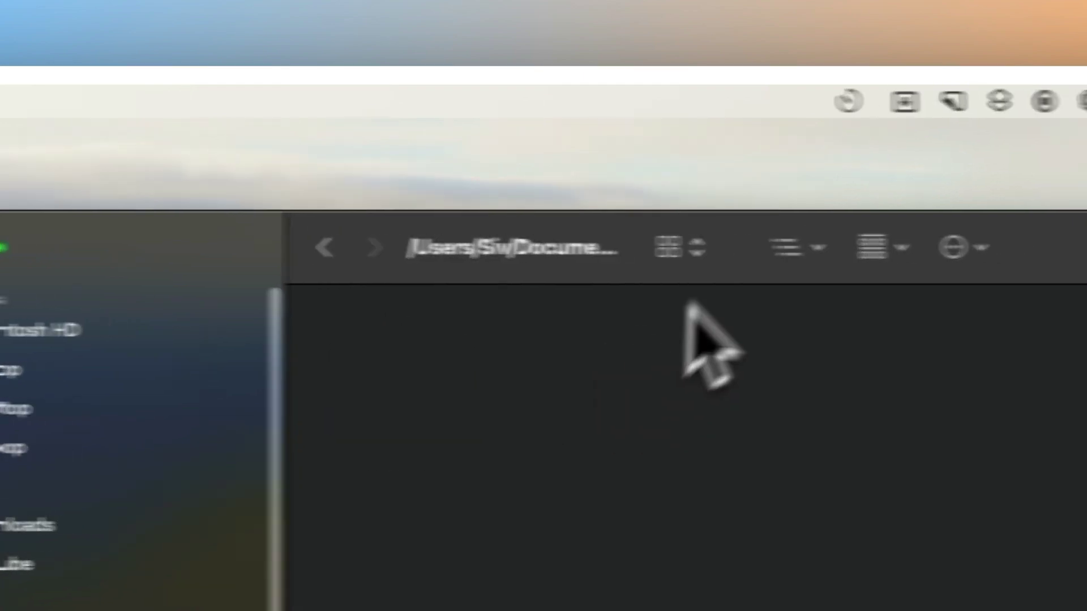
# Drop Subscribe.pdf from the Dropzone grid into the empty Folder 2
pyautogui.click(956, 101)
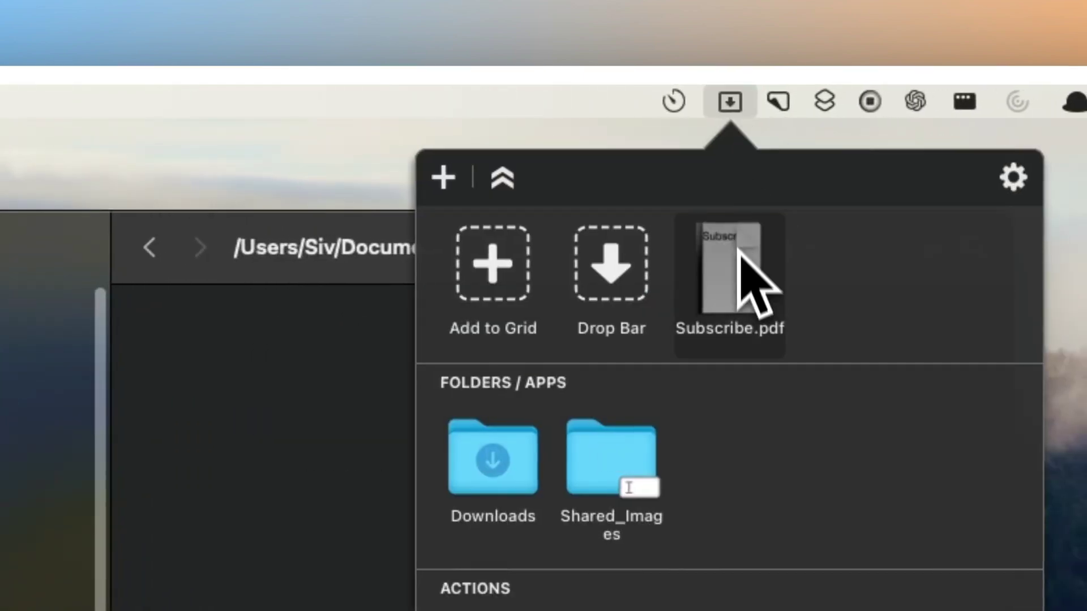
pyautogui.moveTo(738, 253); pyautogui.dragTo(300, 454)
pyautogui.click(376, 365)
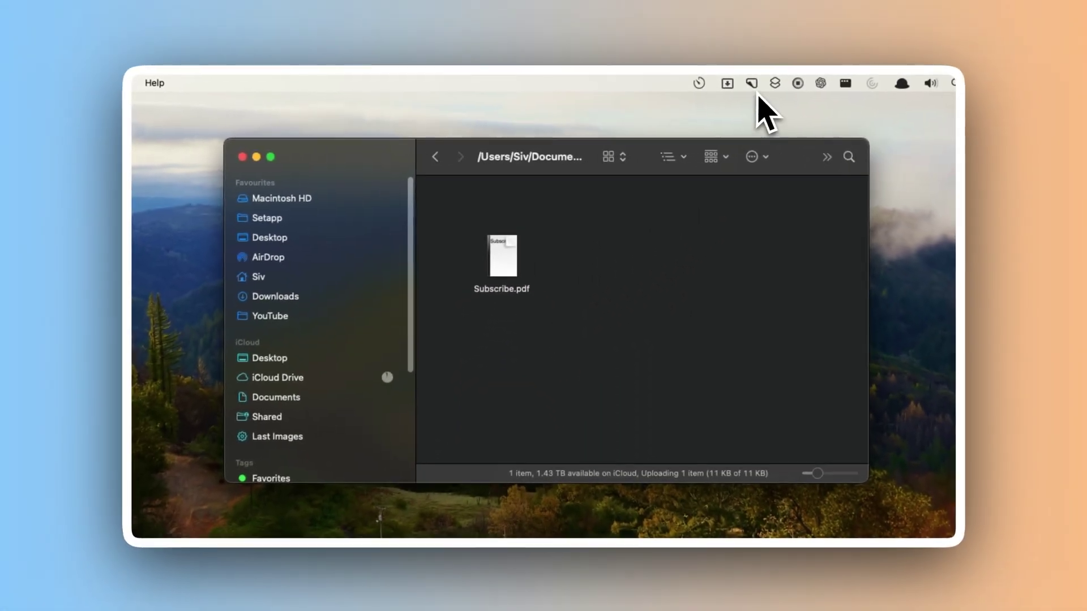
pyautogui.click(942, 21)
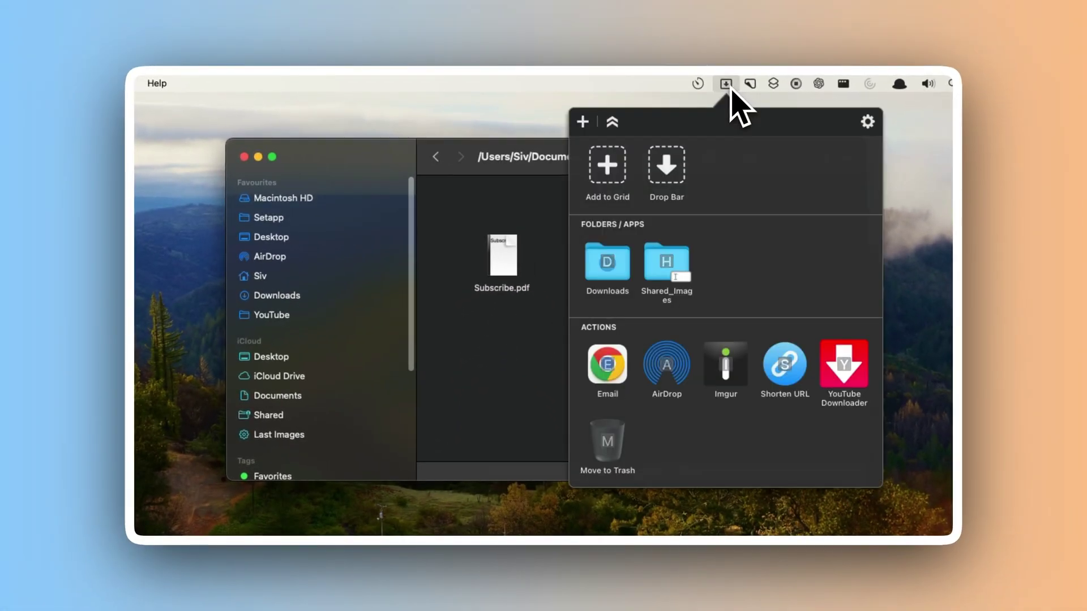
# Show Dropzone Settings' Add-on Actions tab and scroll through the Available actions list
pyautogui.click(866, 124)
pyautogui.click(875, 140)
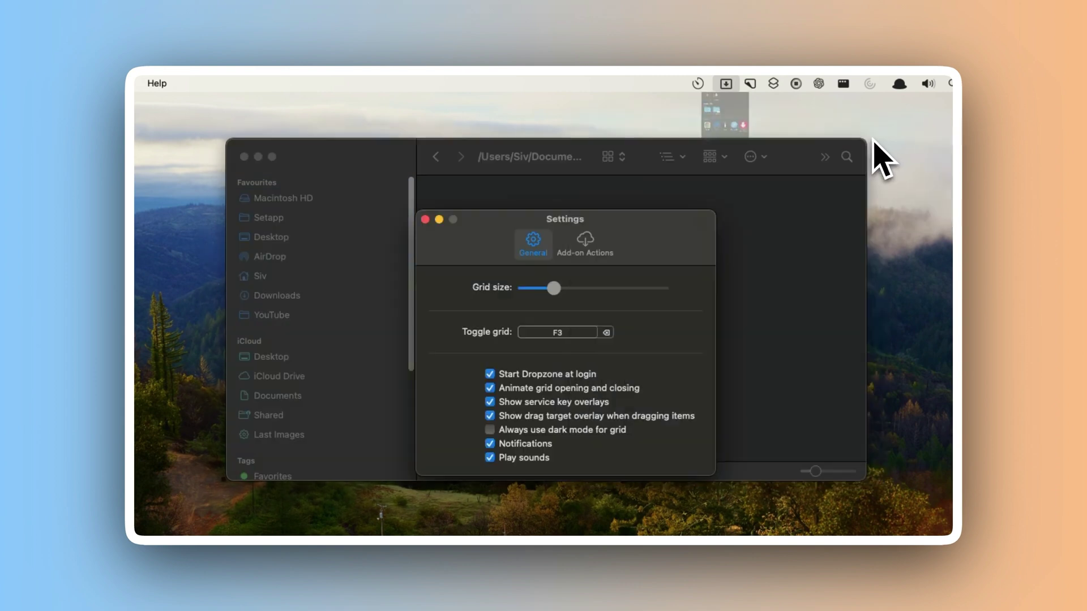
pyautogui.click(585, 244)
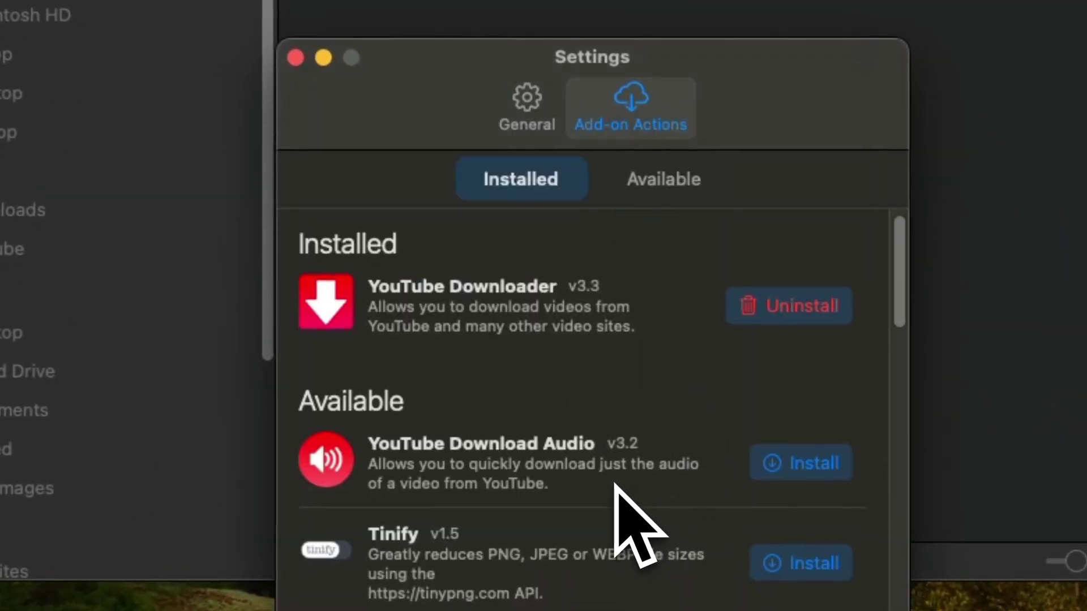
pyautogui.scroll(-5, 625, 485)
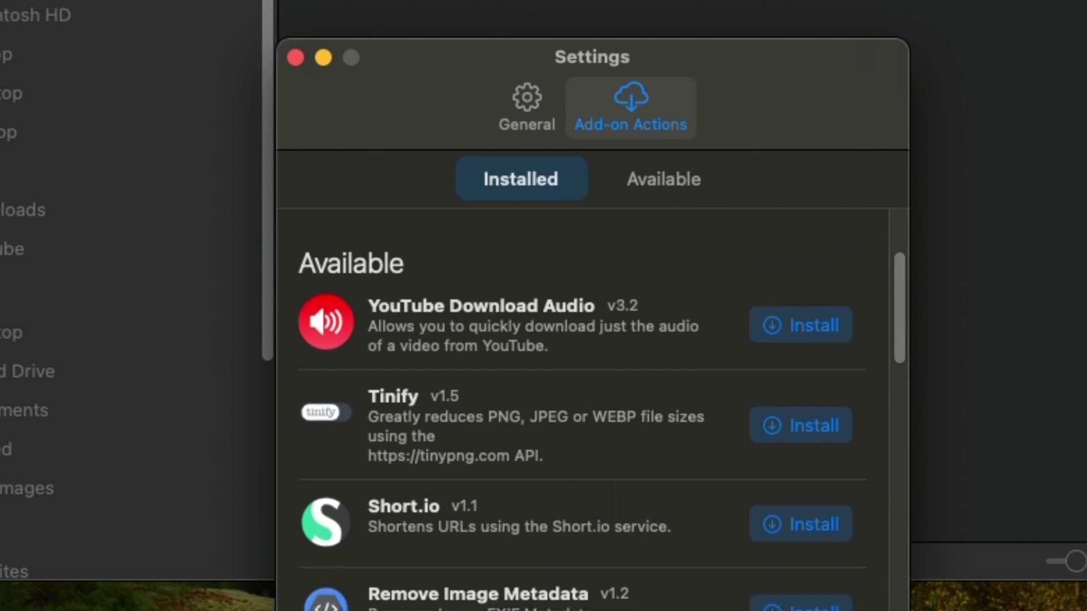
pyautogui.scroll(-6, 600, 396)
pyautogui.scroll(-8, 602, 410)
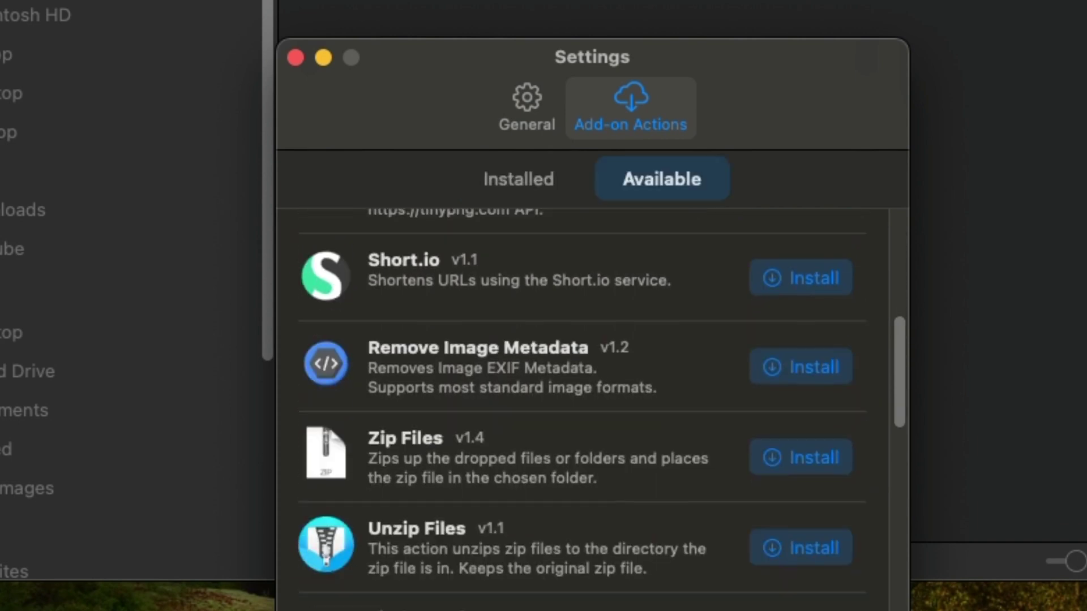
pyautogui.scroll(-10, 600, 410)
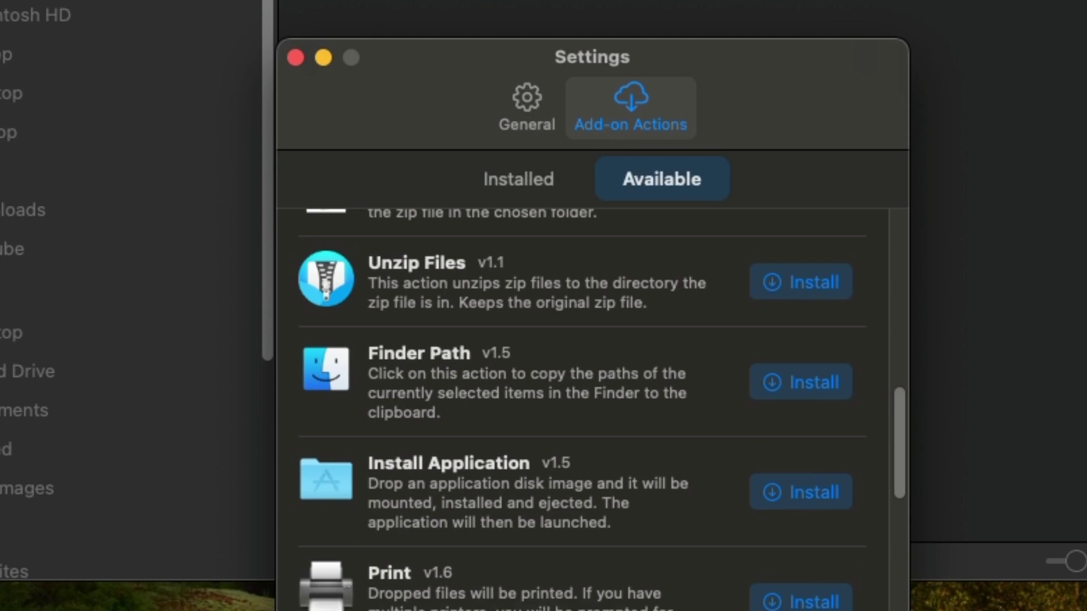
pyautogui.scroll(-11, 600, 410)
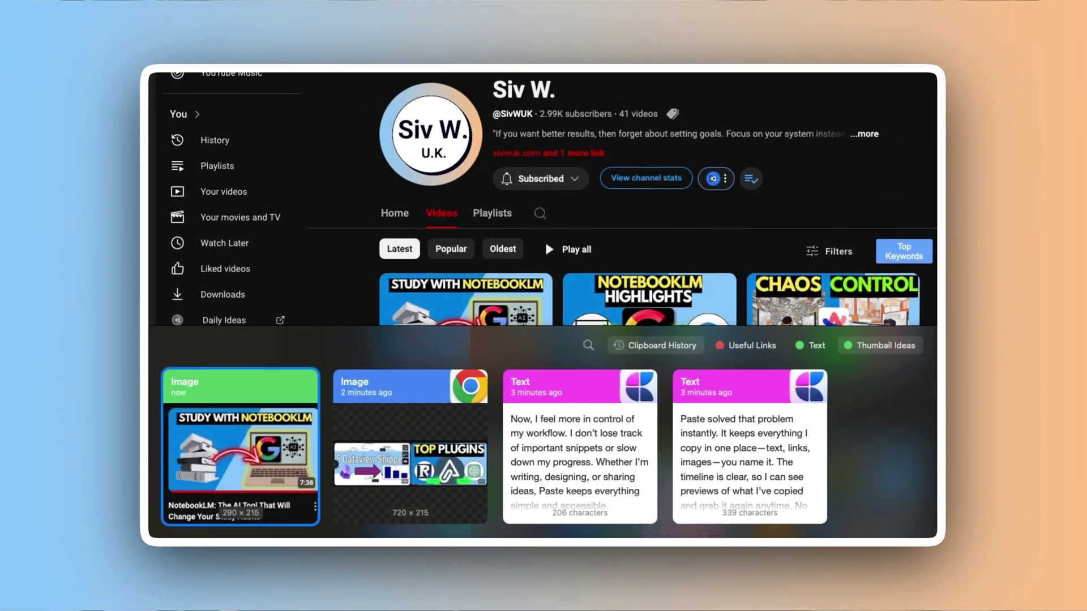
# View the Thumbail Ideas pinboard with the NotebookLM thumbnail, then go back to Clipboard History
pyautogui.click(866, 257)
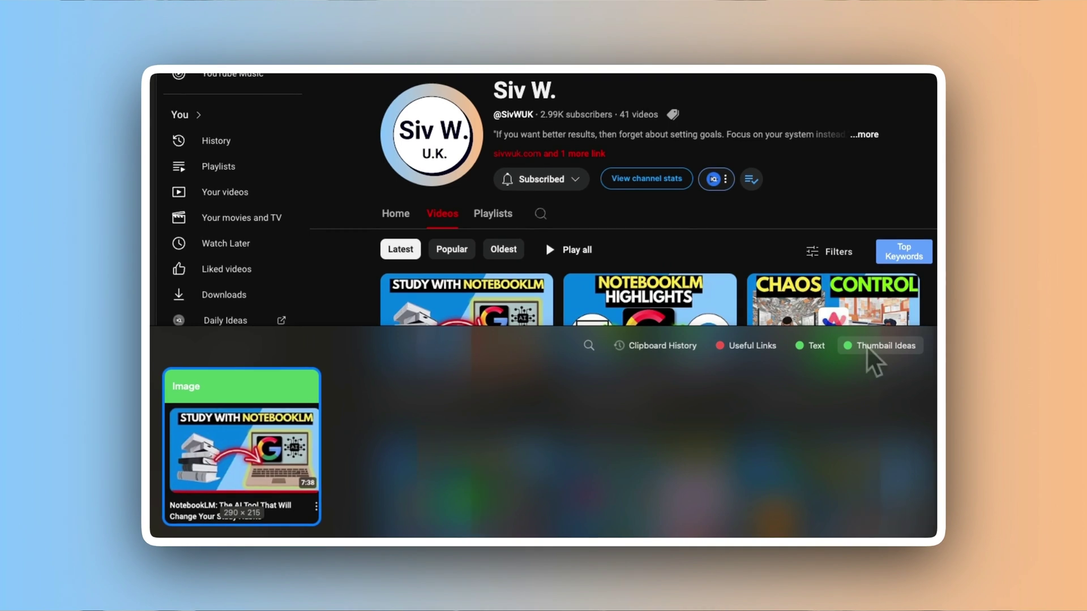
pyautogui.click(638, 346)
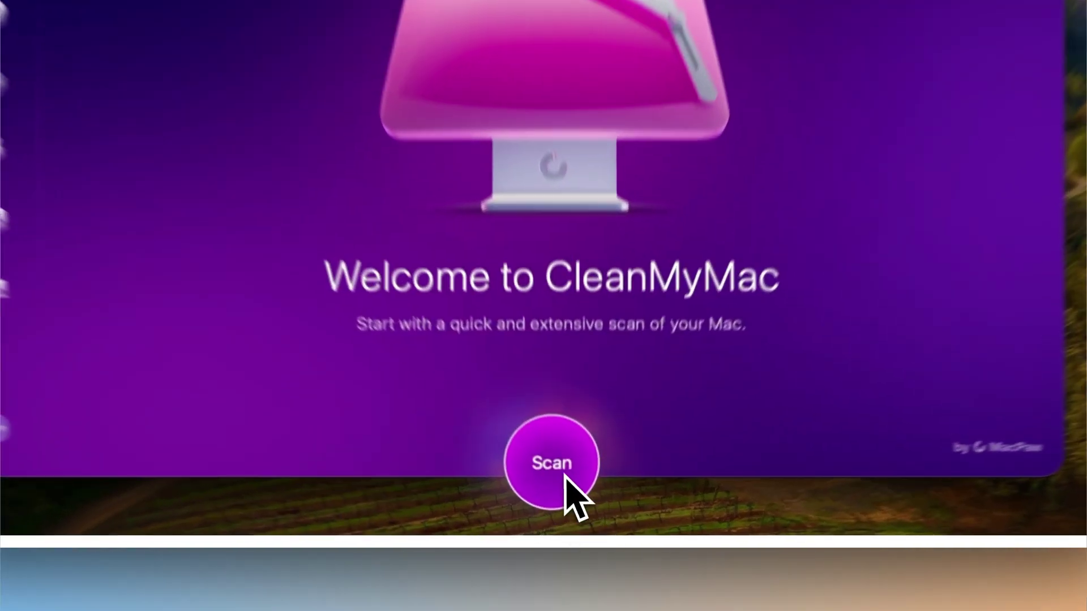
# Run a Smart Care scan from CleanMyMac's welcome screen
pyautogui.click(571, 502)
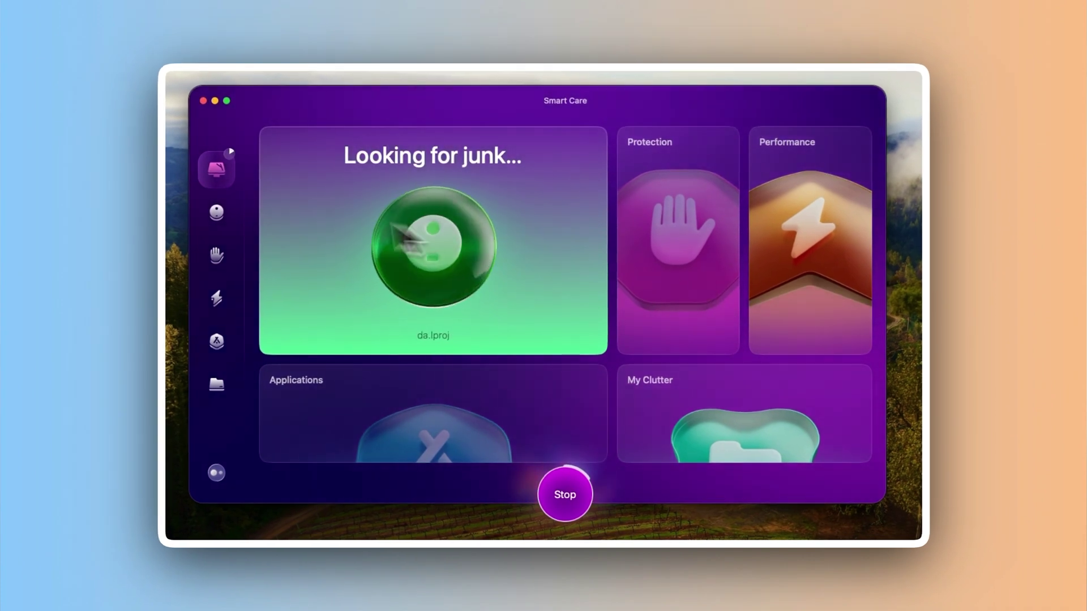
# Visit CleanMyMac's Cleanup, Protection, Performance and Applications modules, finishing on My Clutter
pyautogui.click(214, 221)
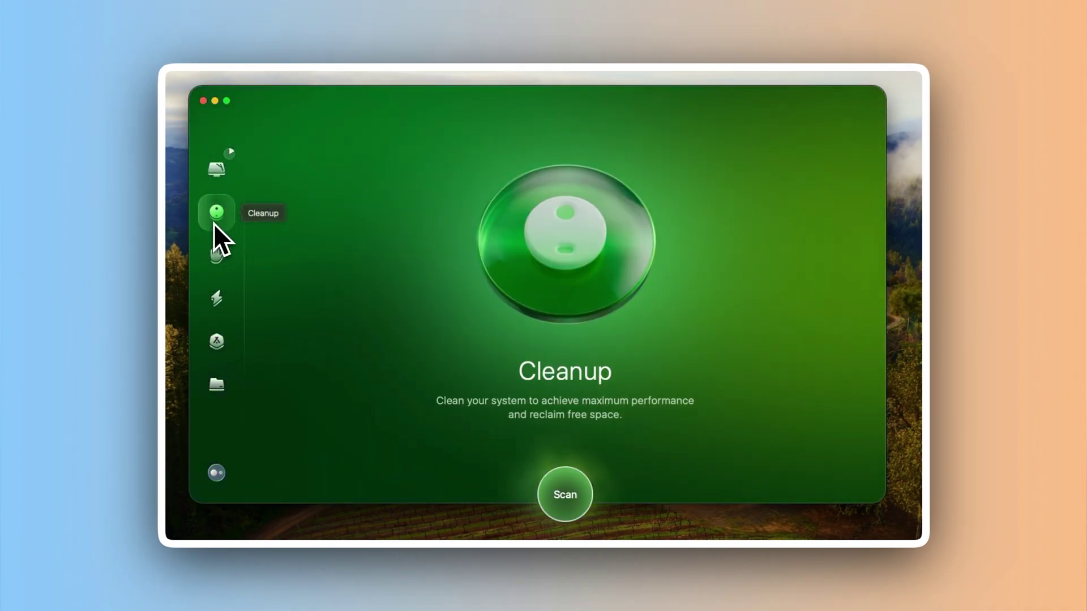
pyautogui.click(223, 263)
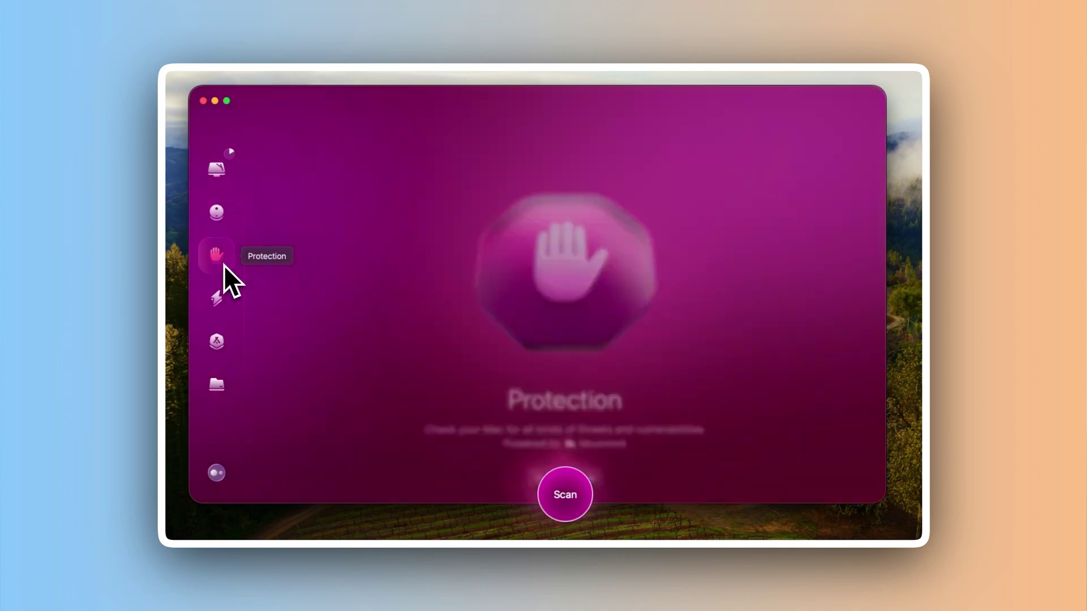
pyautogui.click(224, 300)
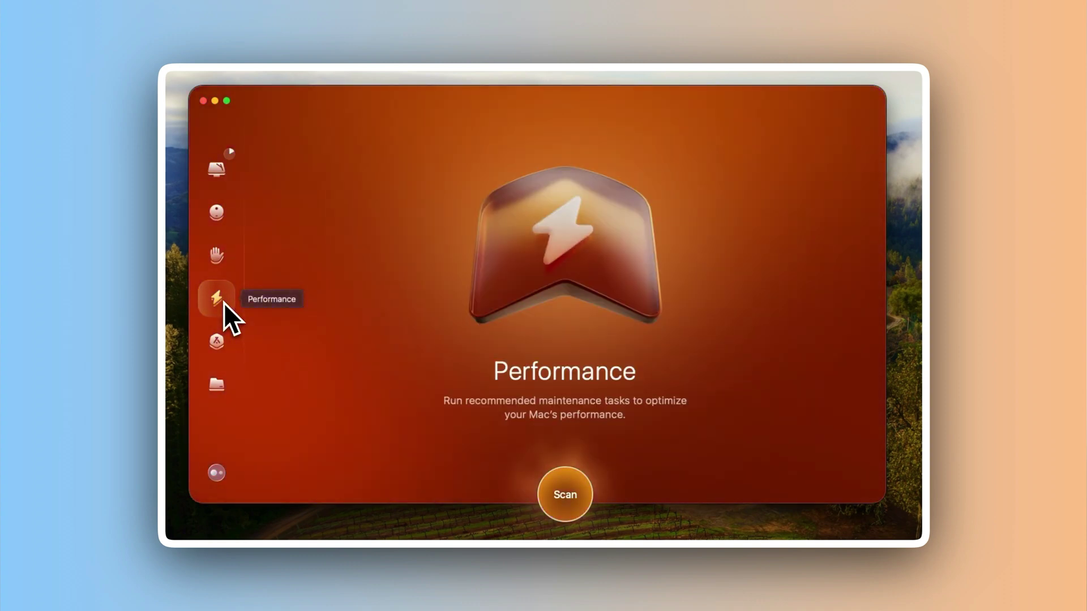
pyautogui.click(220, 345)
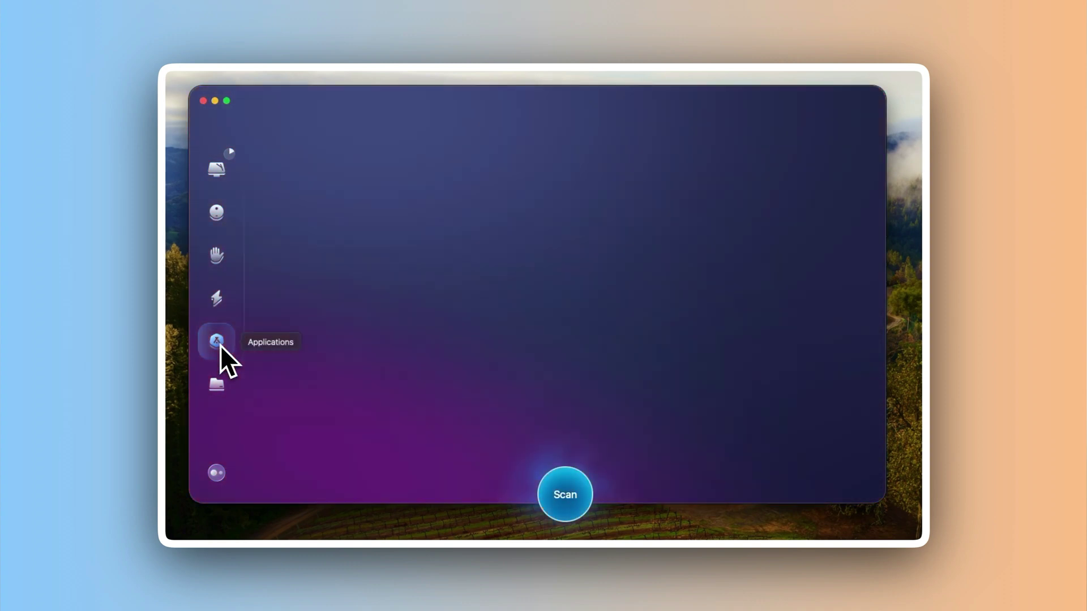
pyautogui.click(220, 379)
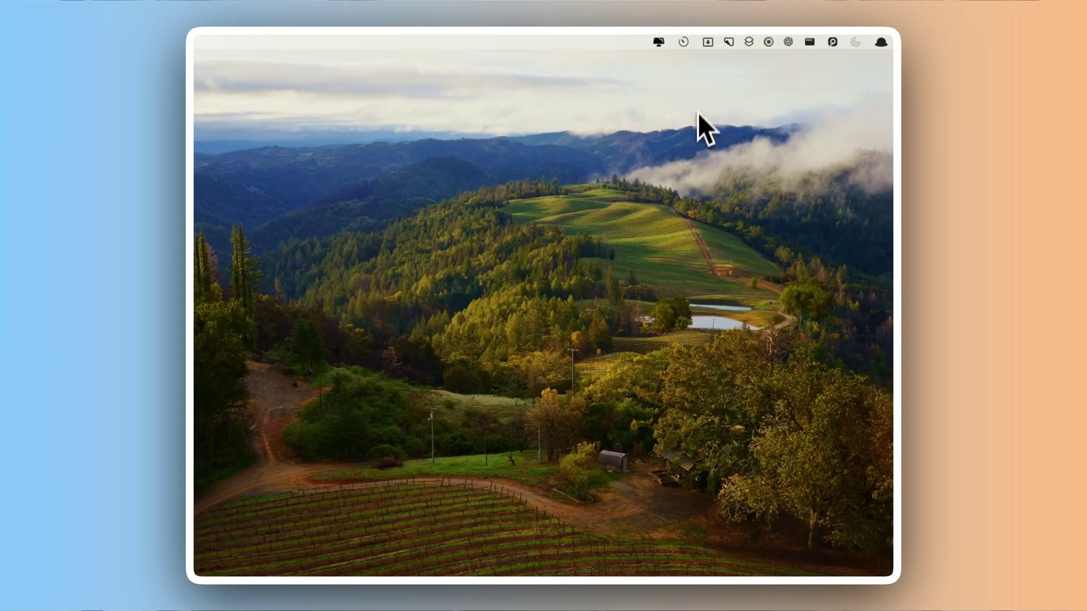
# Add a new task named 'Task 1' in Be Focused's task list
pyautogui.click(683, 42)
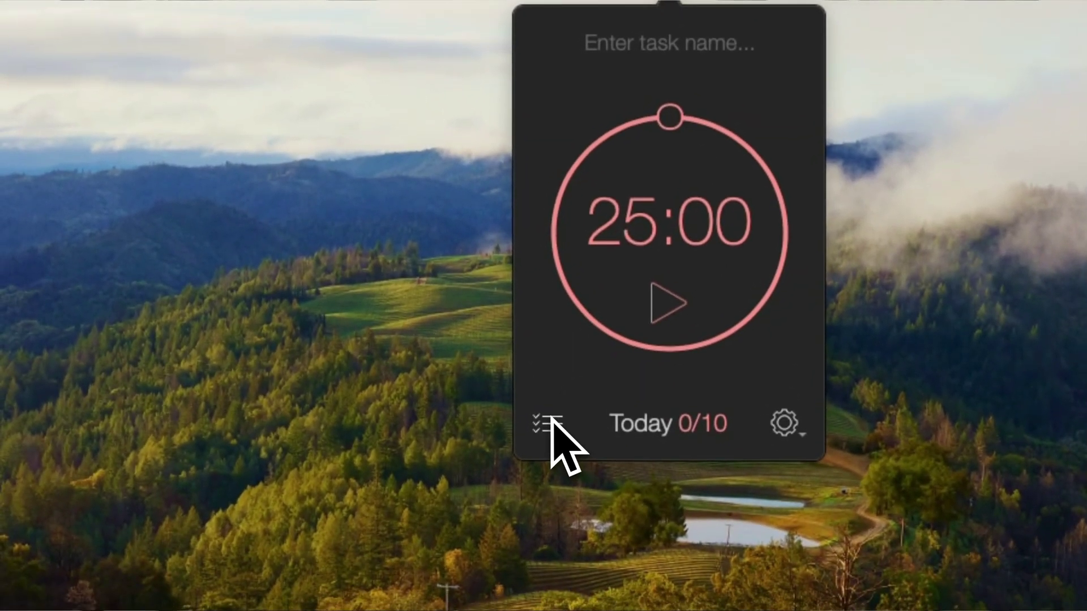
pyautogui.click(550, 423)
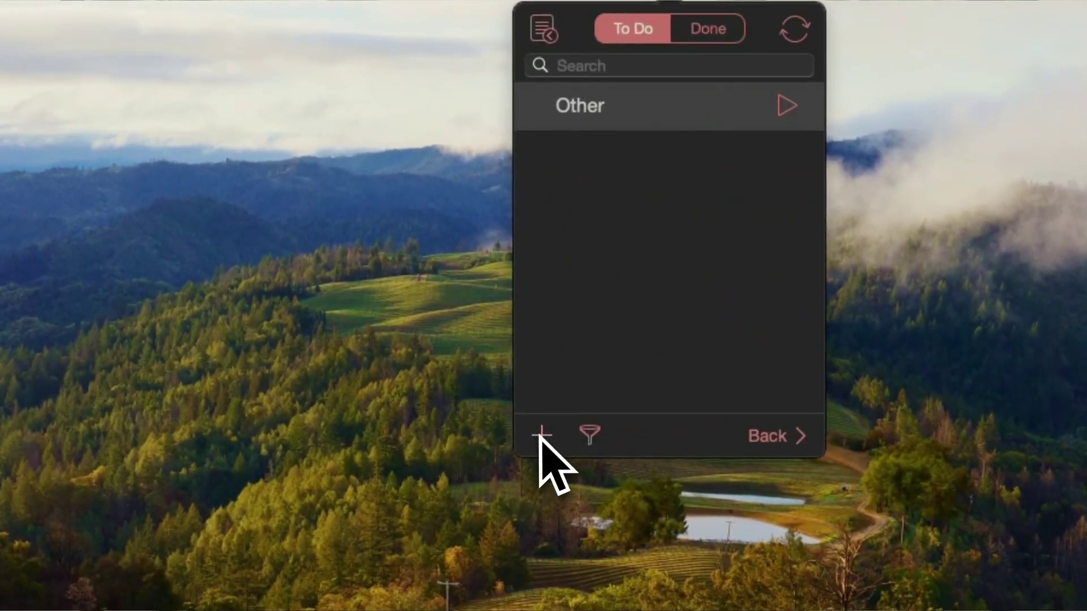
pyautogui.click(542, 436)
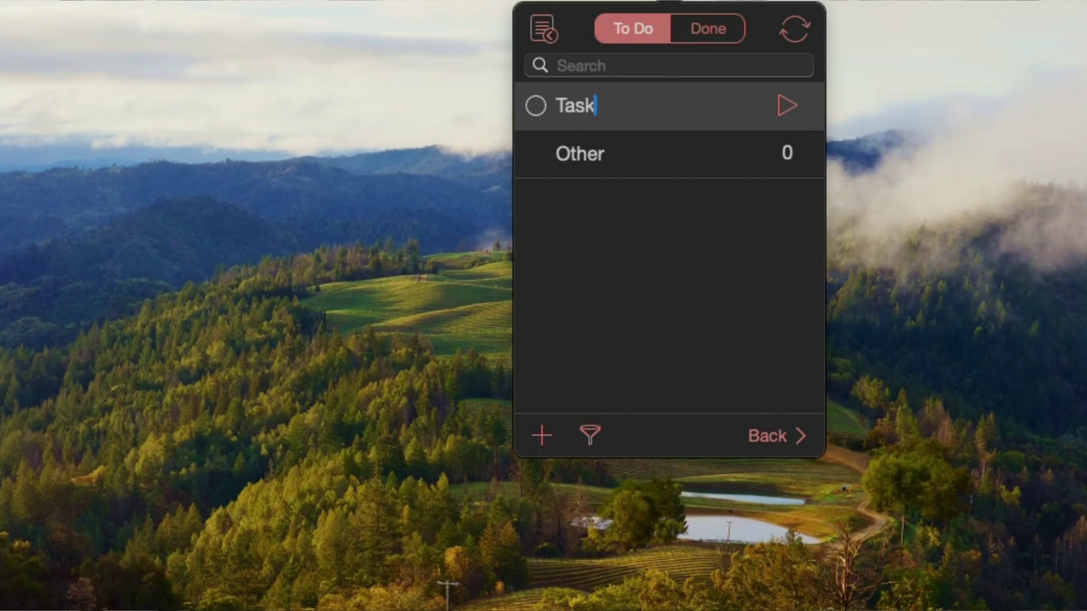
pyautogui.write('Task 1')
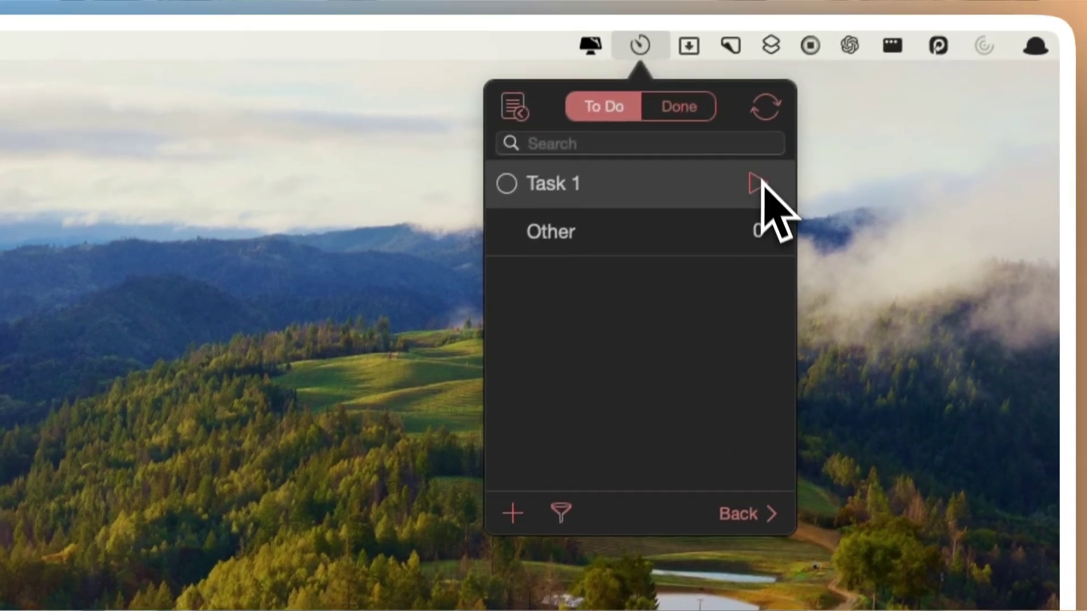
# Start Task 1's 25-minute focus timer and open the Reports window
pyautogui.click(786, 105)
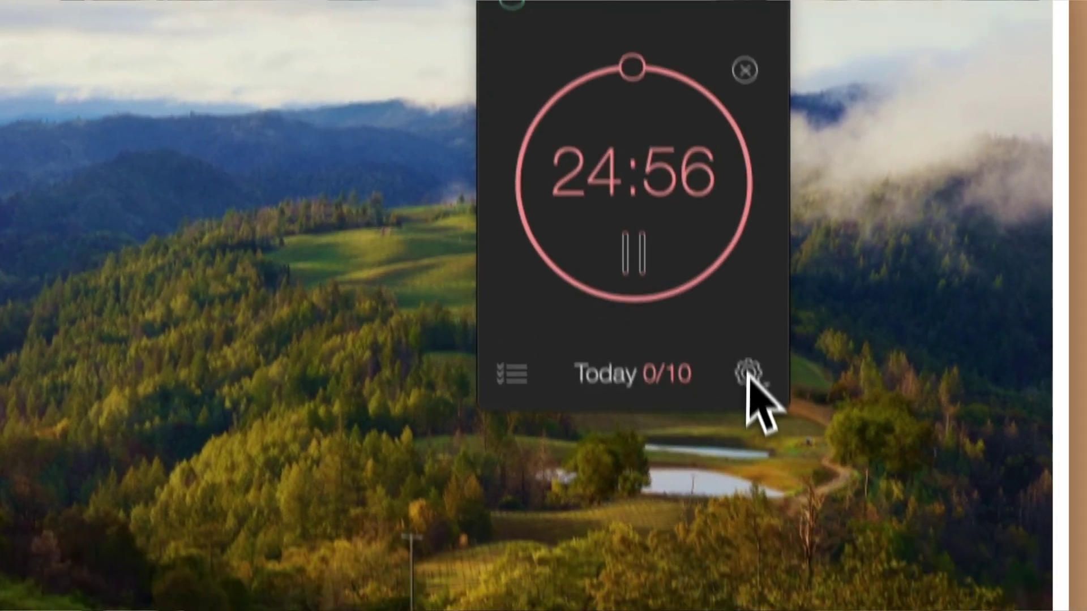
pyautogui.click(794, 450)
pyautogui.click(761, 322)
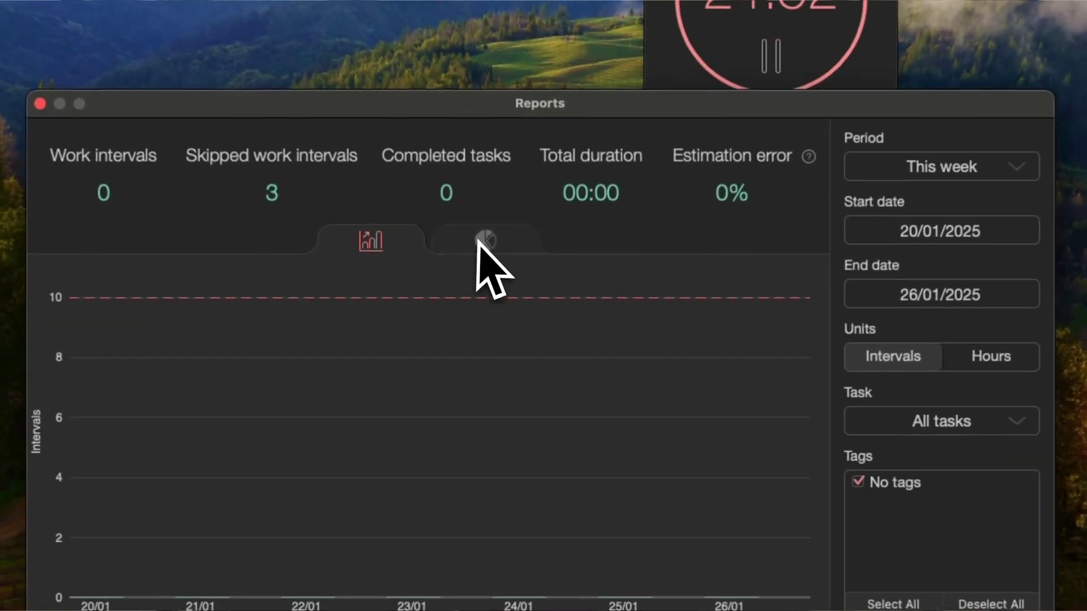
# View this week's report as a pie chart, then as the intervals bar chart, and close Reports
pyautogui.click(490, 324)
pyautogui.click(362, 240)
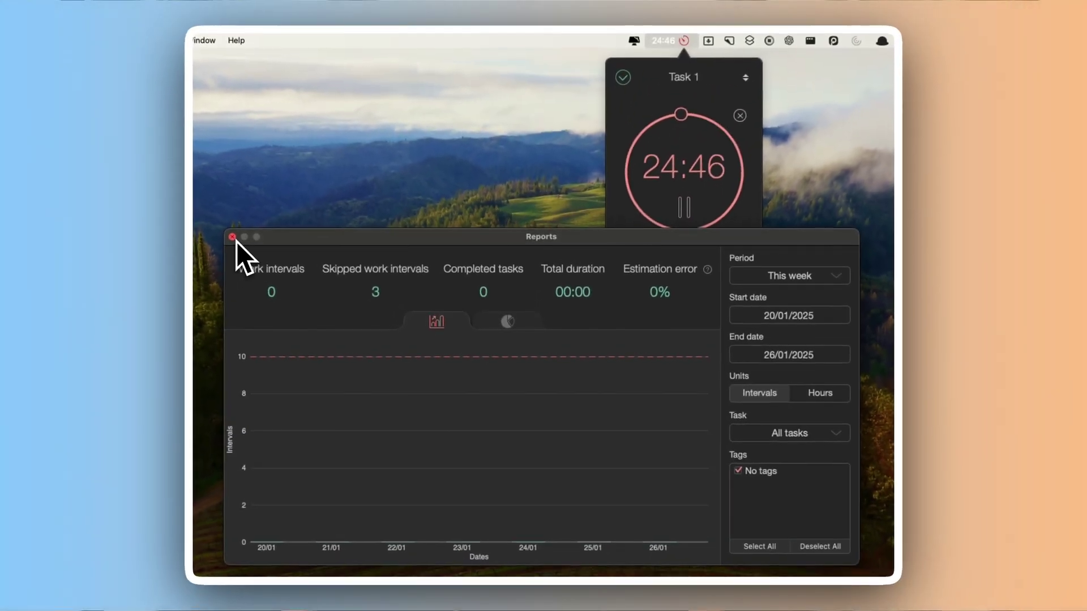
pyautogui.click(234, 237)
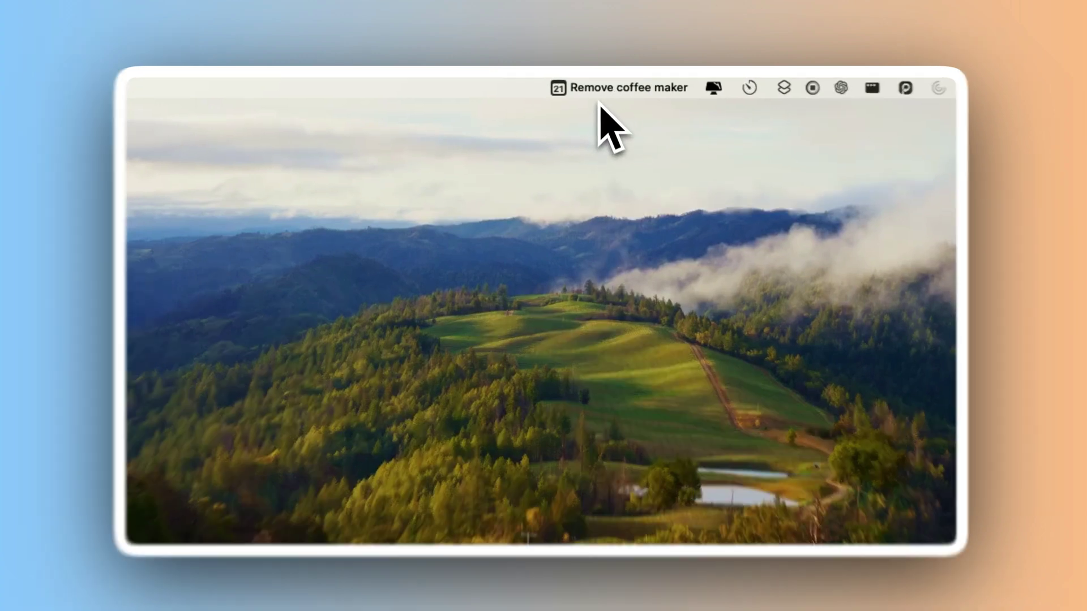
# Show BusyCal's January 2025 menu-bar calendar with today's three tasks and tomorrow's chores
pyautogui.click(596, 92)
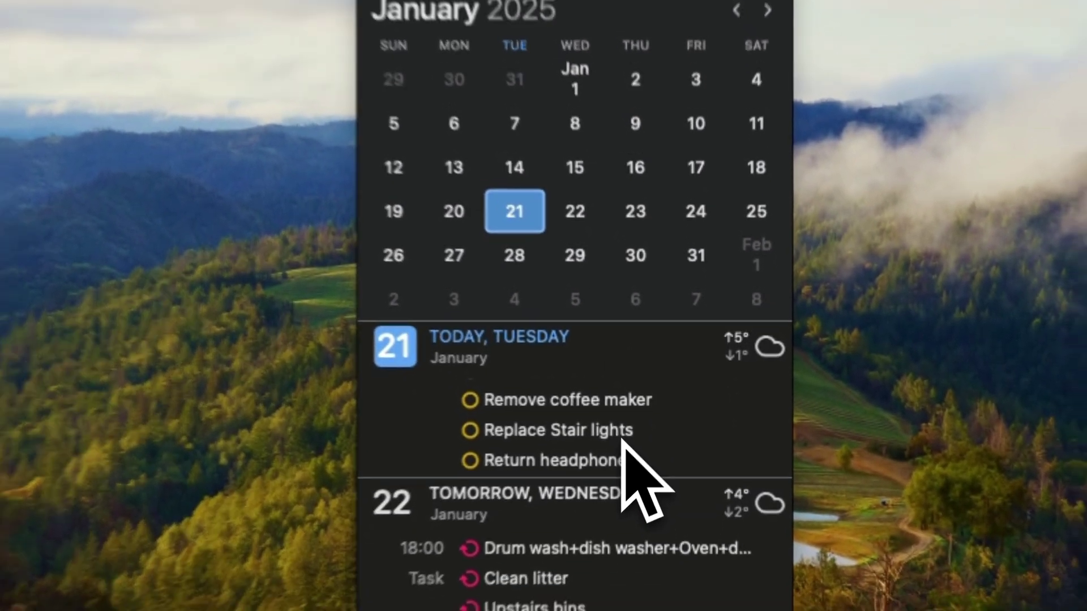
pyautogui.scroll(-1, 619, 458)
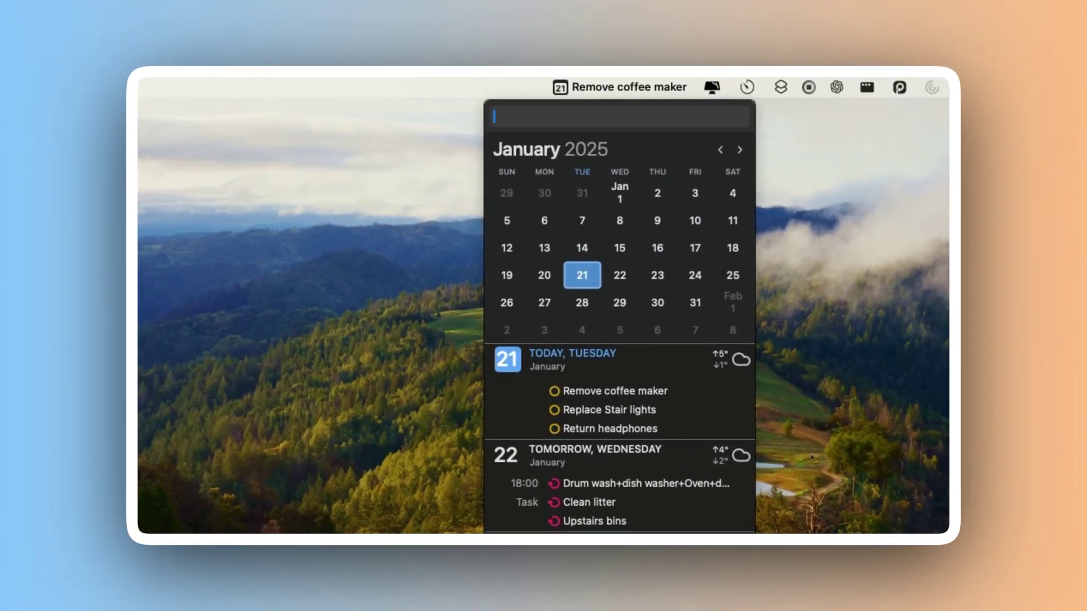